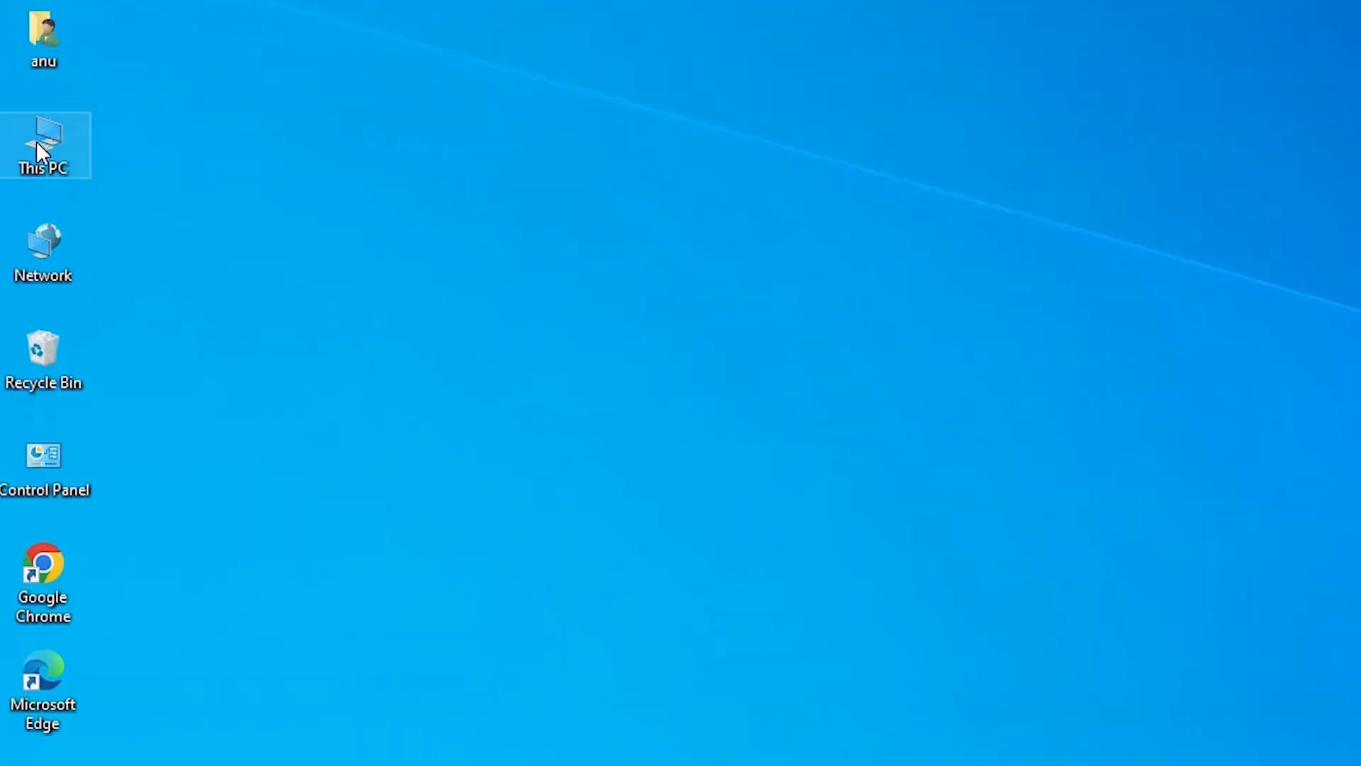
# Check the computer's system type in the properties of This PC, and close the Settings window.
pyautogui.rightClick(36, 141)
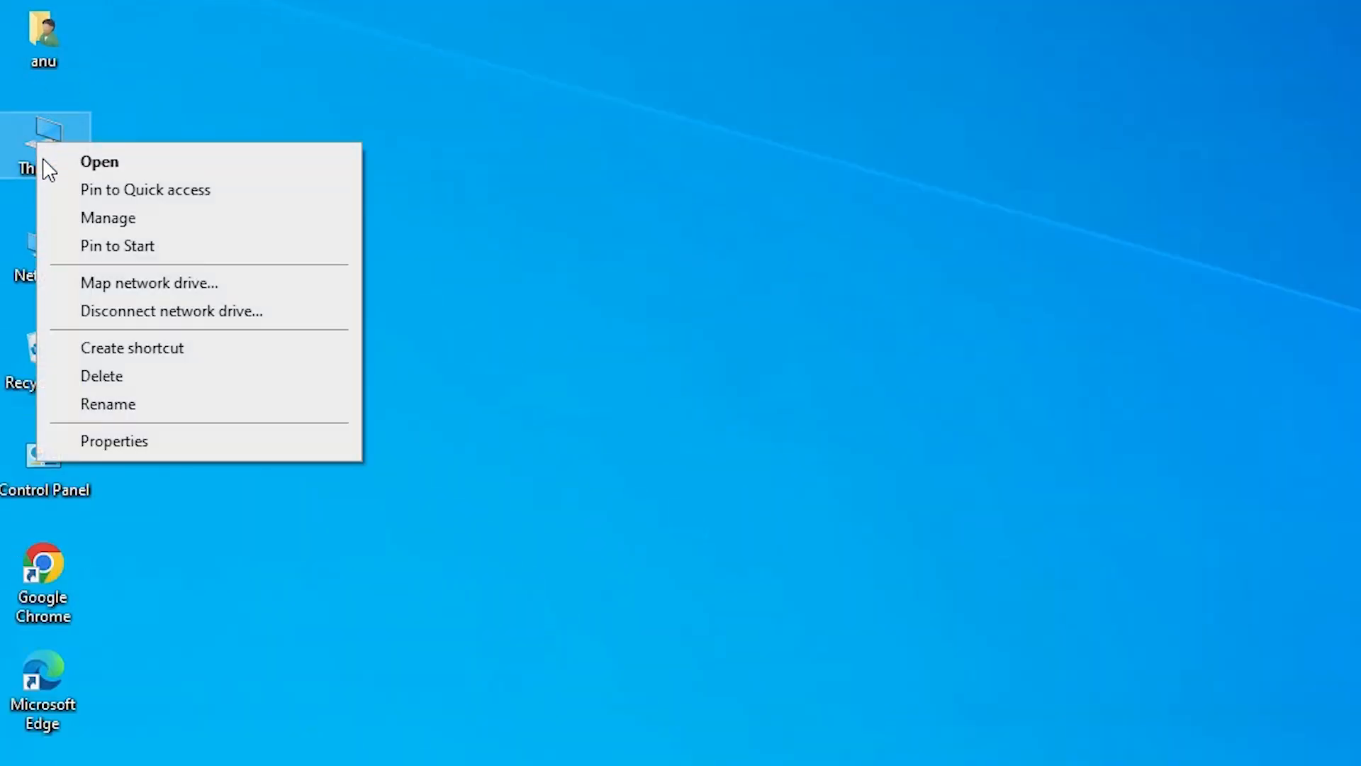
pyautogui.click(142, 442)
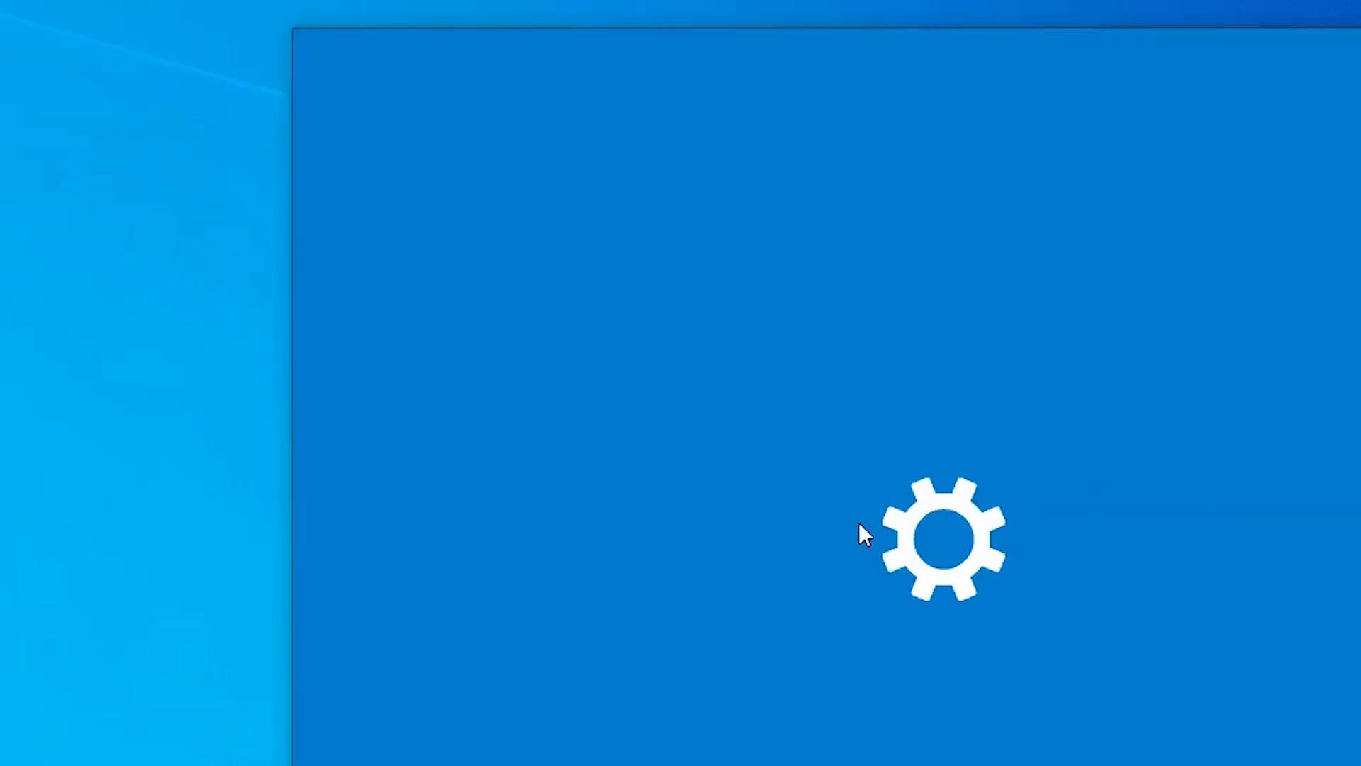
pyautogui.scroll(-4, 730, 555)
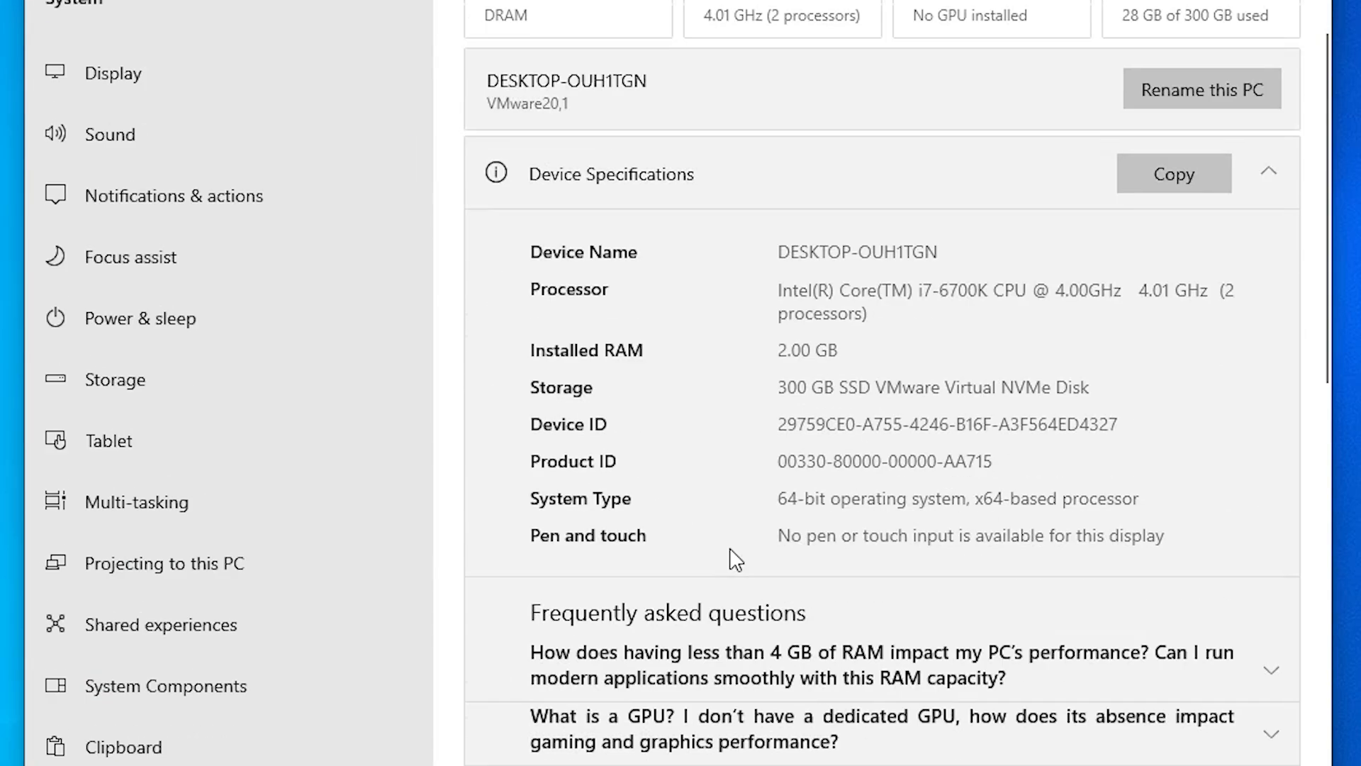
pyautogui.scroll(-2, 737, 498)
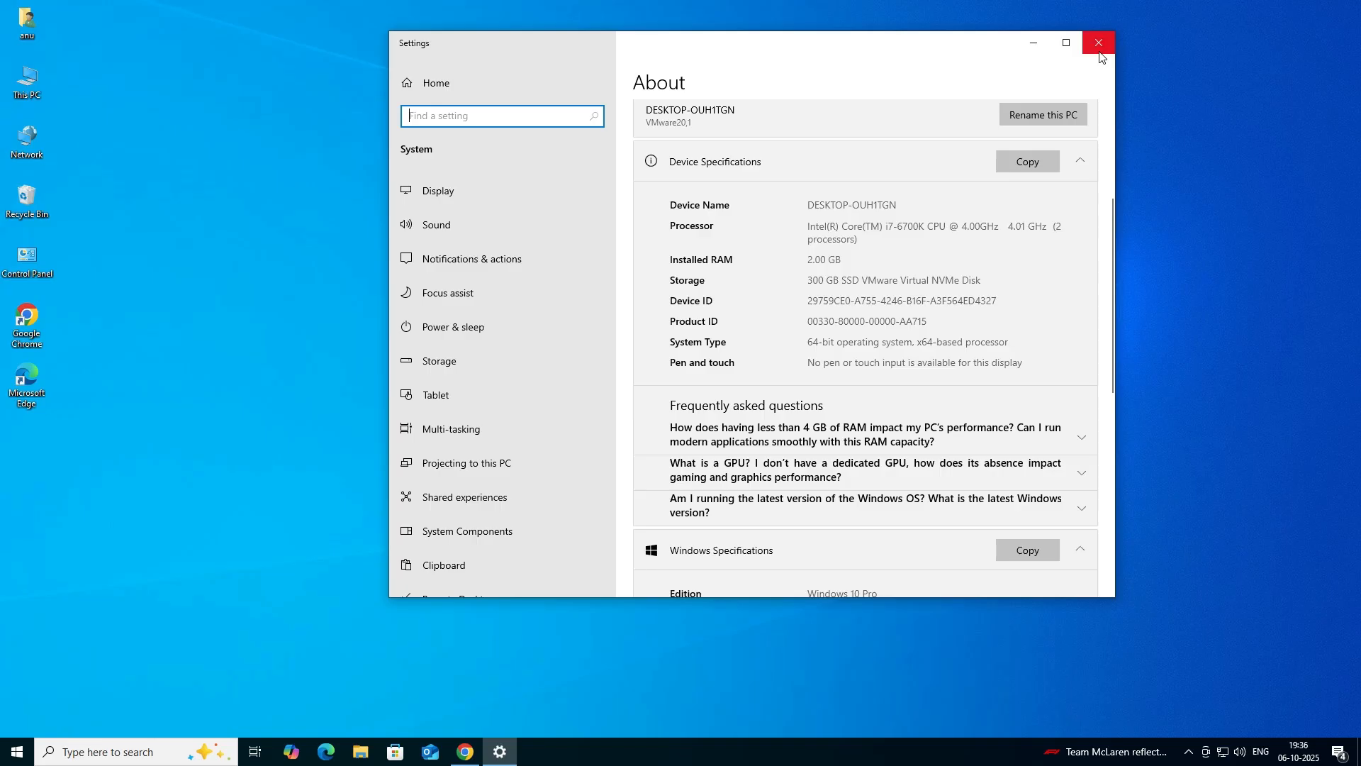
pyautogui.click(1091, 35)
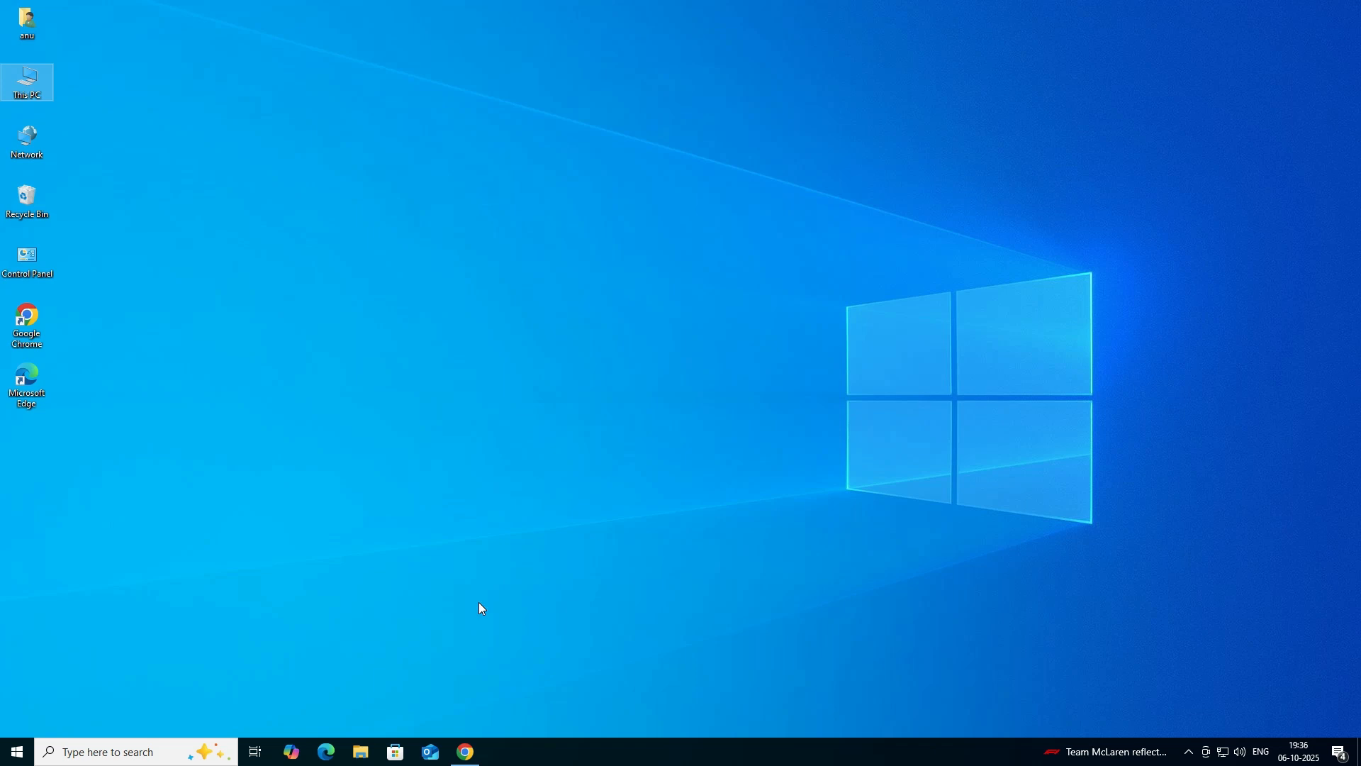
# Search Google in Chrome for "hp laserjet cp1525nw color printer driver download" and open HP's CP1525nw driver page in a new tab.
pyautogui.click(467, 757)
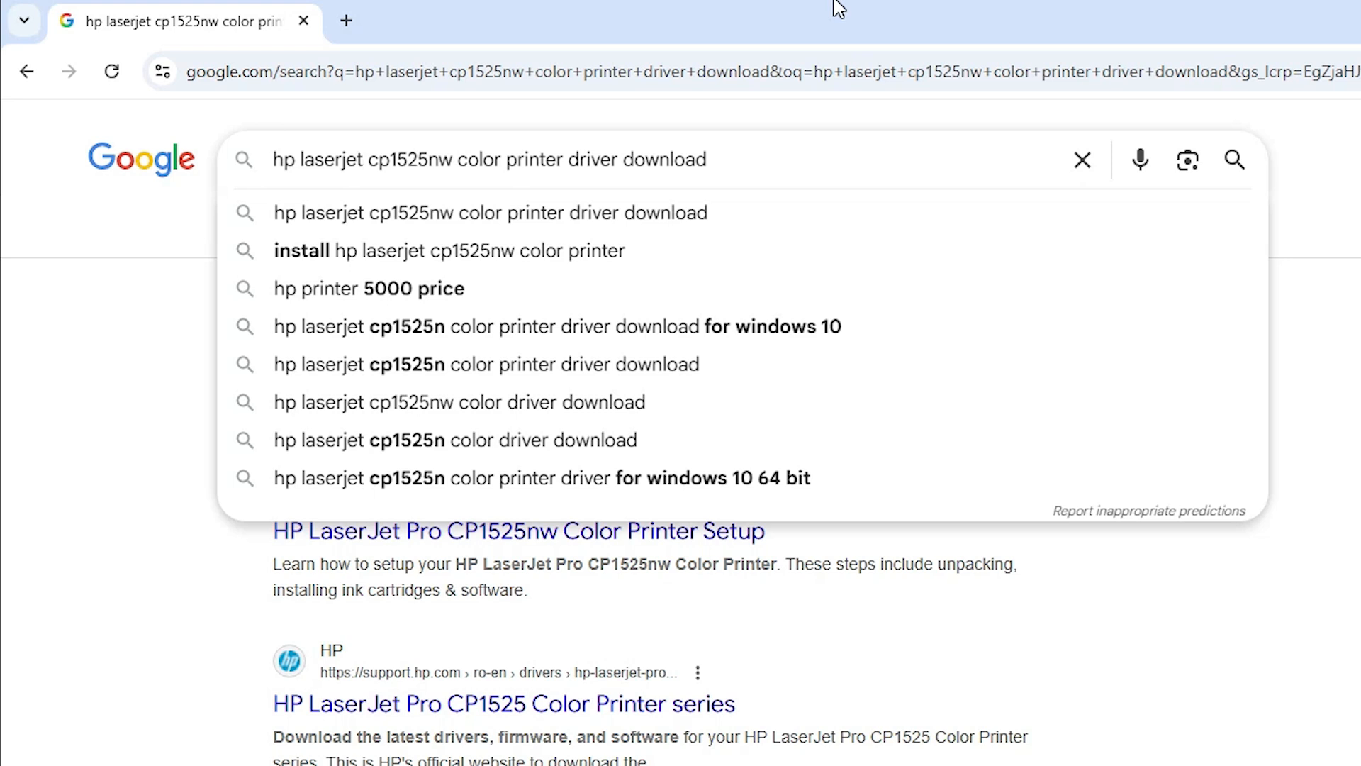
pyautogui.press('Return')
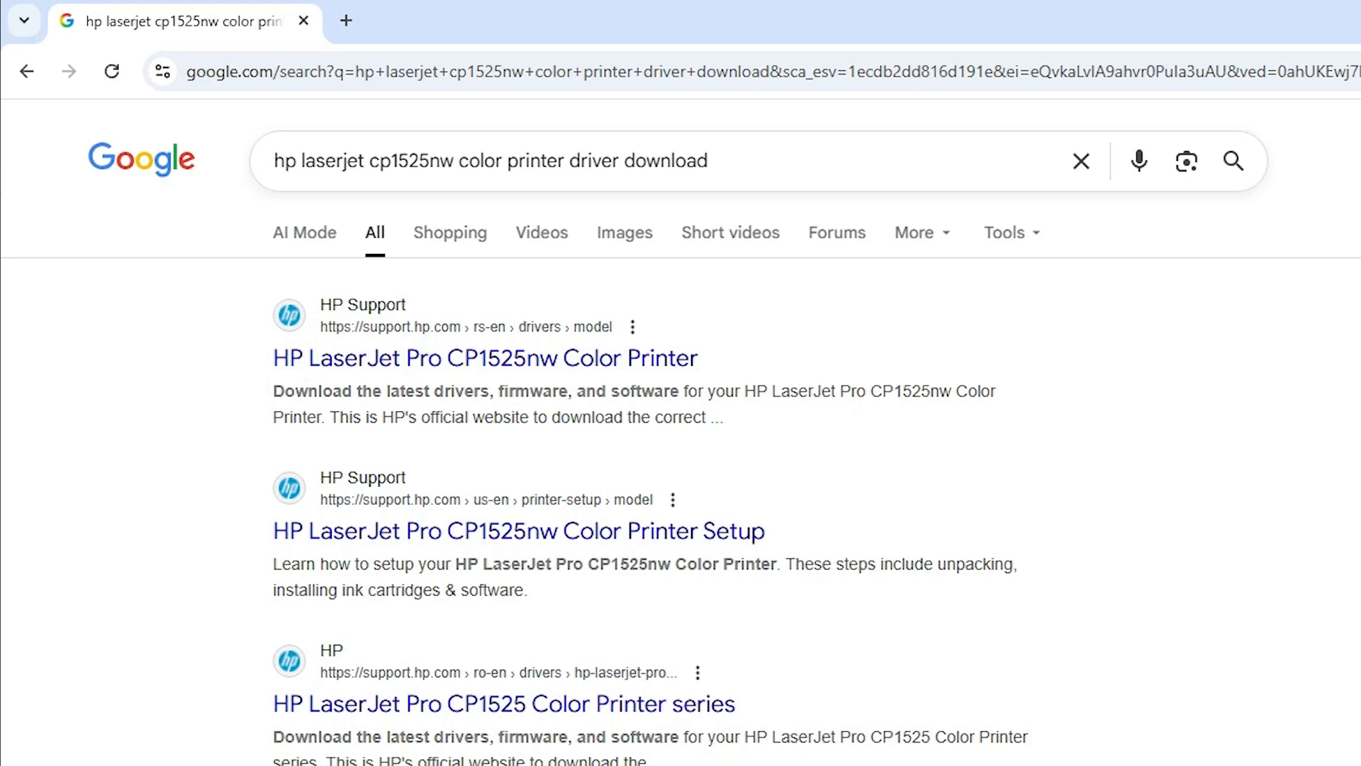
pyautogui.rightClick(449, 361)
pyautogui.click(468, 386)
pyautogui.click(445, 7)
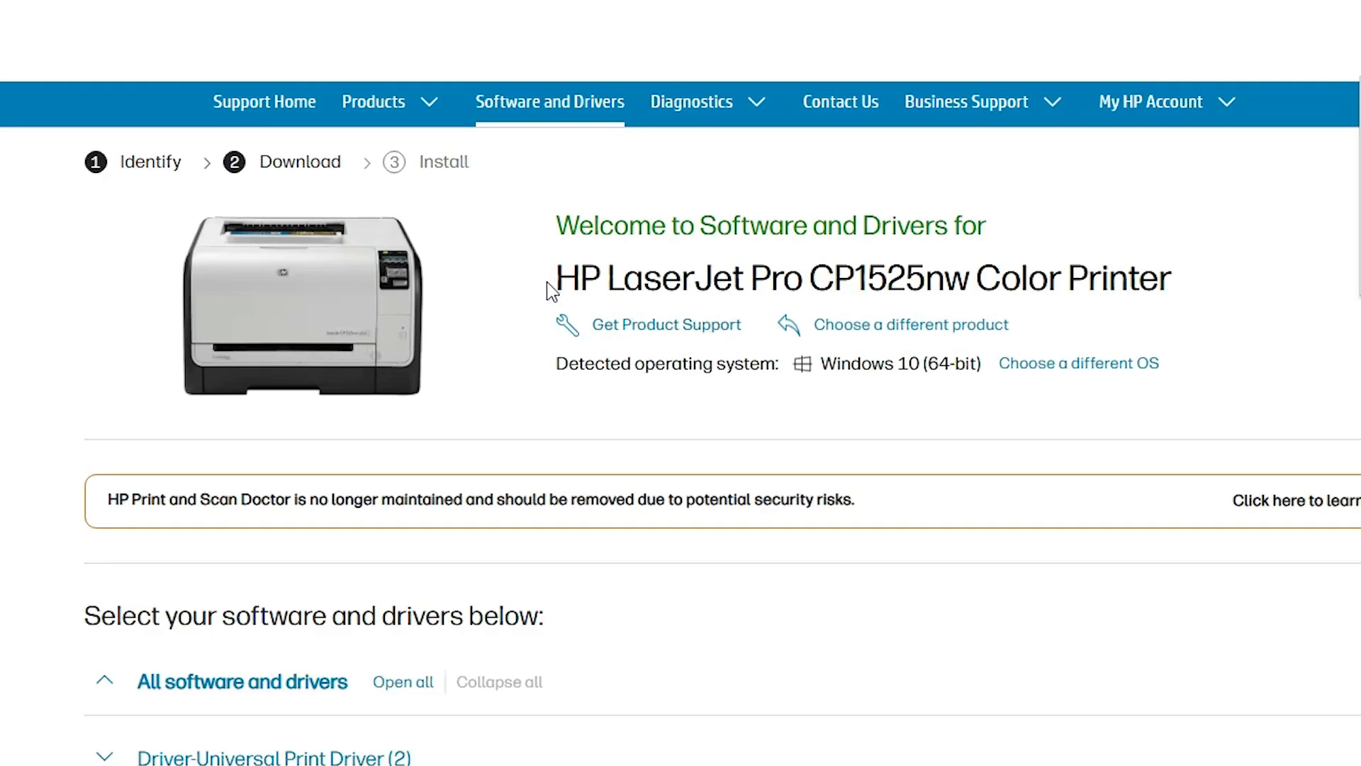
# Set the operating system for the HP LaserJet Pro CP1525nw downloads to Windows, version Windows 10 (64-bit).
pyautogui.moveTo(547, 282); pyautogui.dragTo(1170, 280)
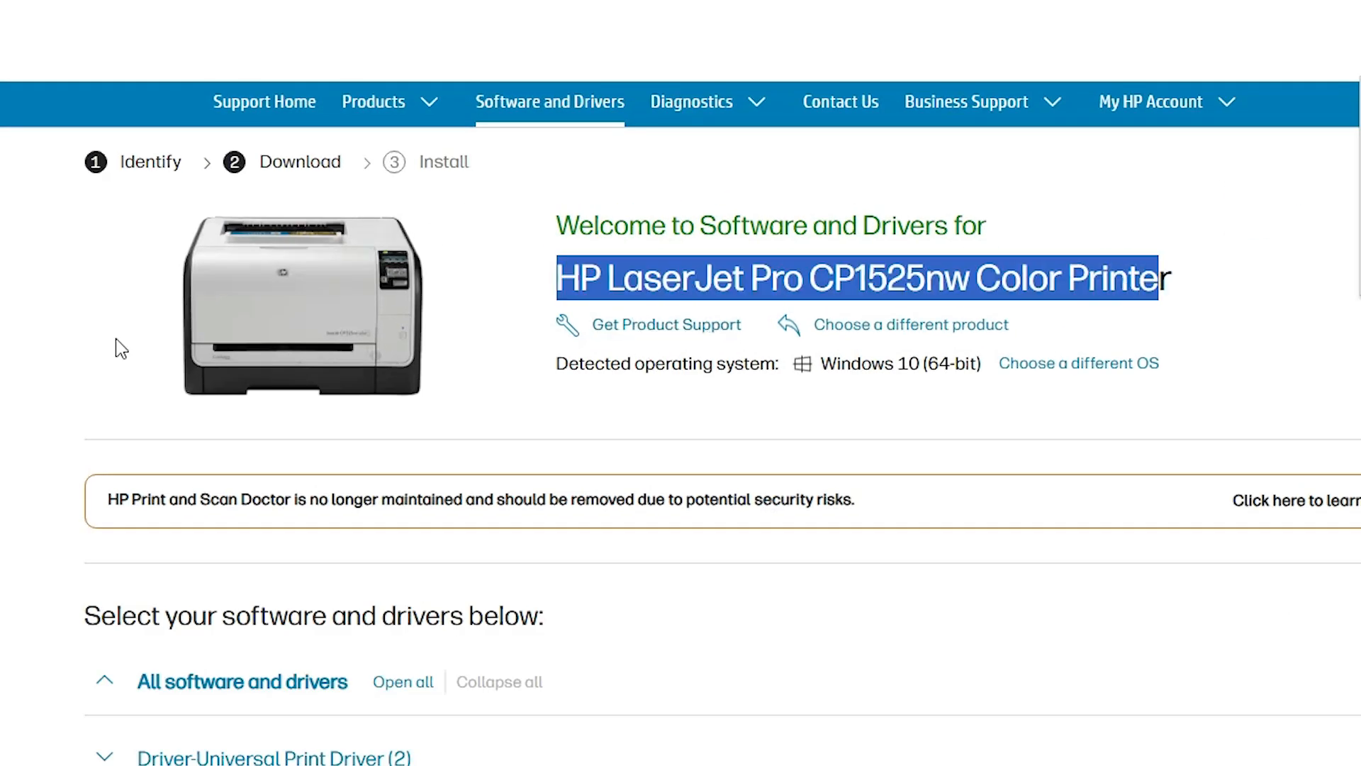
pyautogui.click(1205, 130)
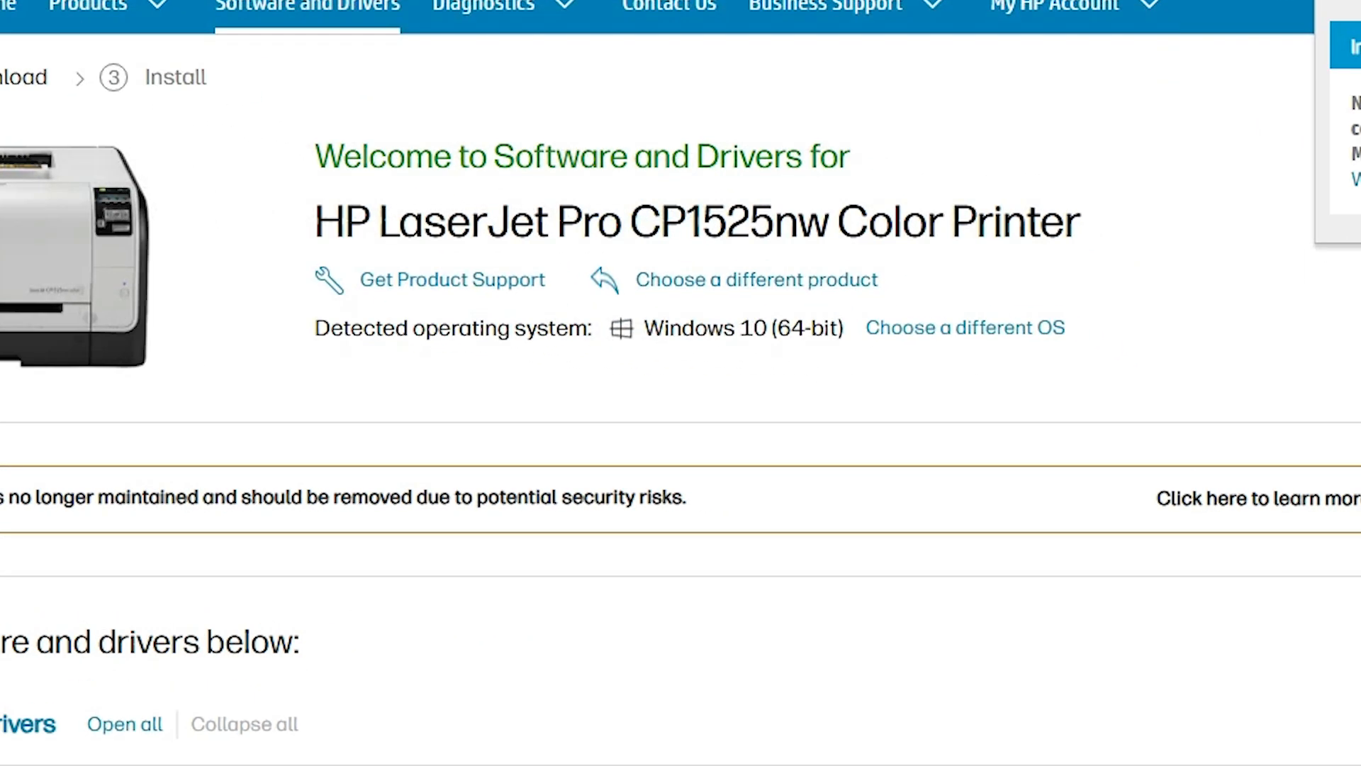
pyautogui.click(1010, 330)
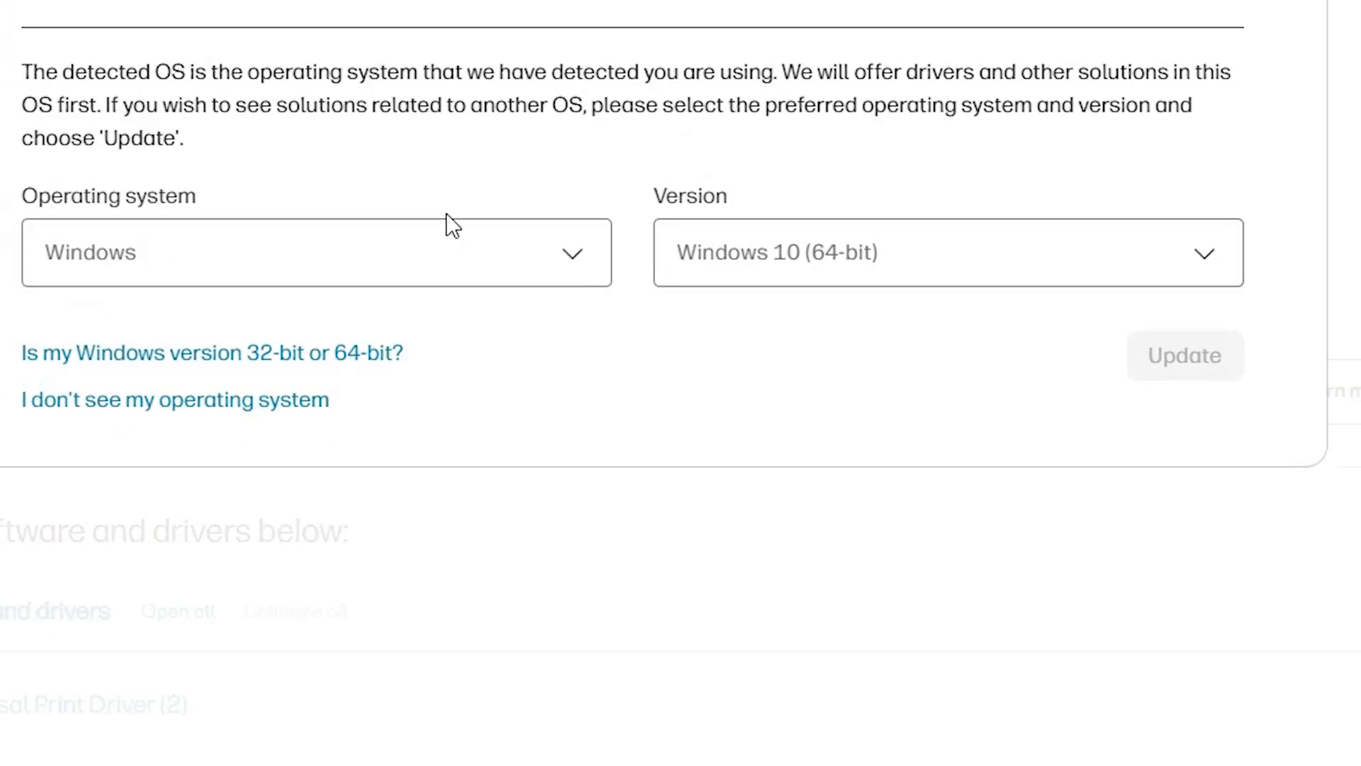
pyautogui.click(665, 88)
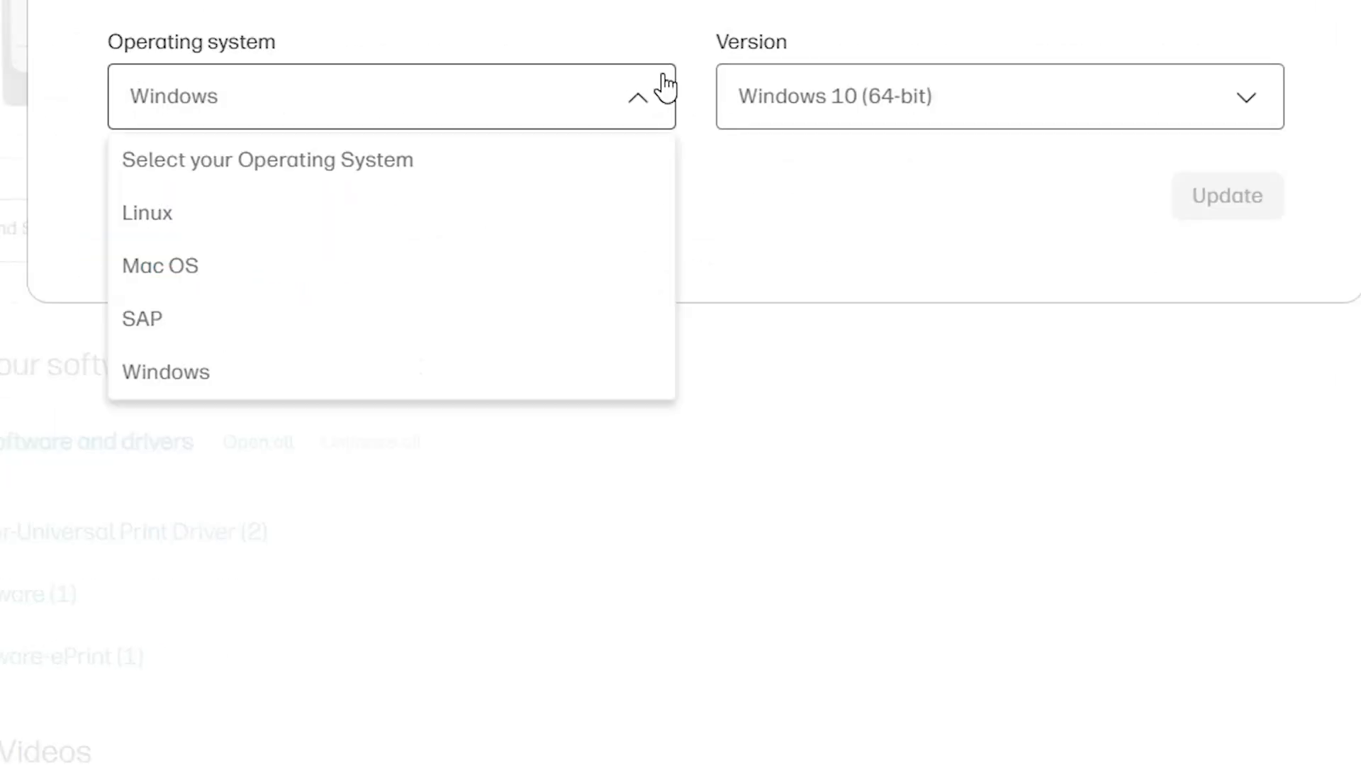
pyautogui.click(846, 121)
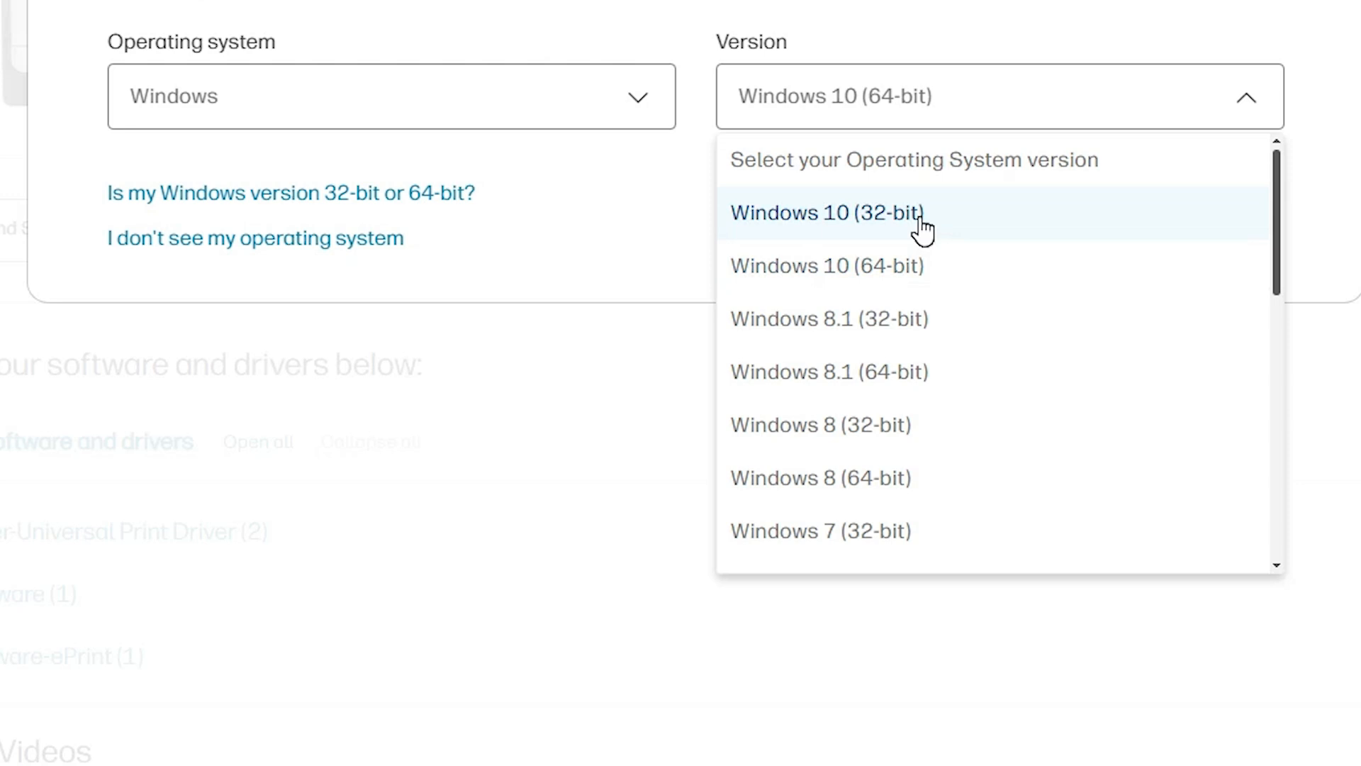
pyautogui.click(902, 272)
pyautogui.click(1231, 196)
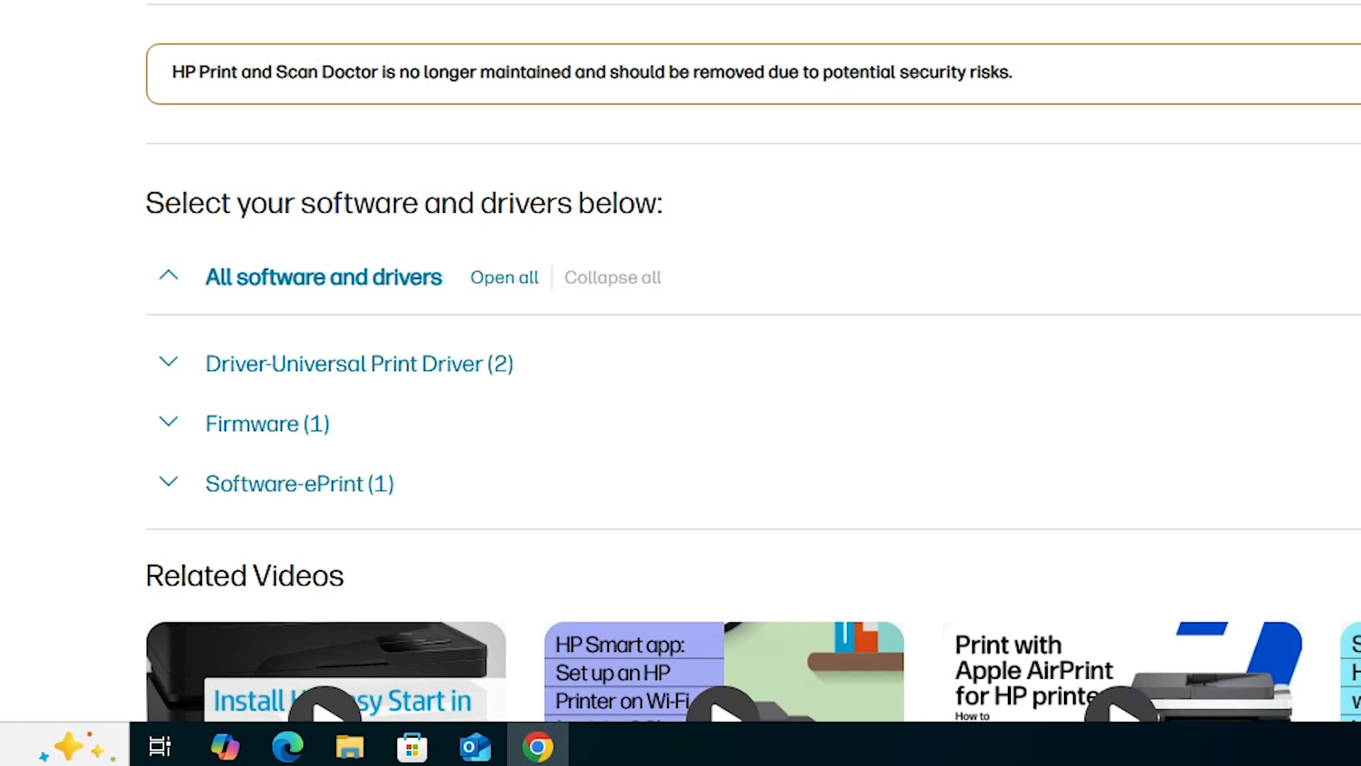
# Expand the Universal Print Driver category and download HP Universal Print Driver for Windows PostScript (64-bit).
pyautogui.scroll(-3, 516, 116)
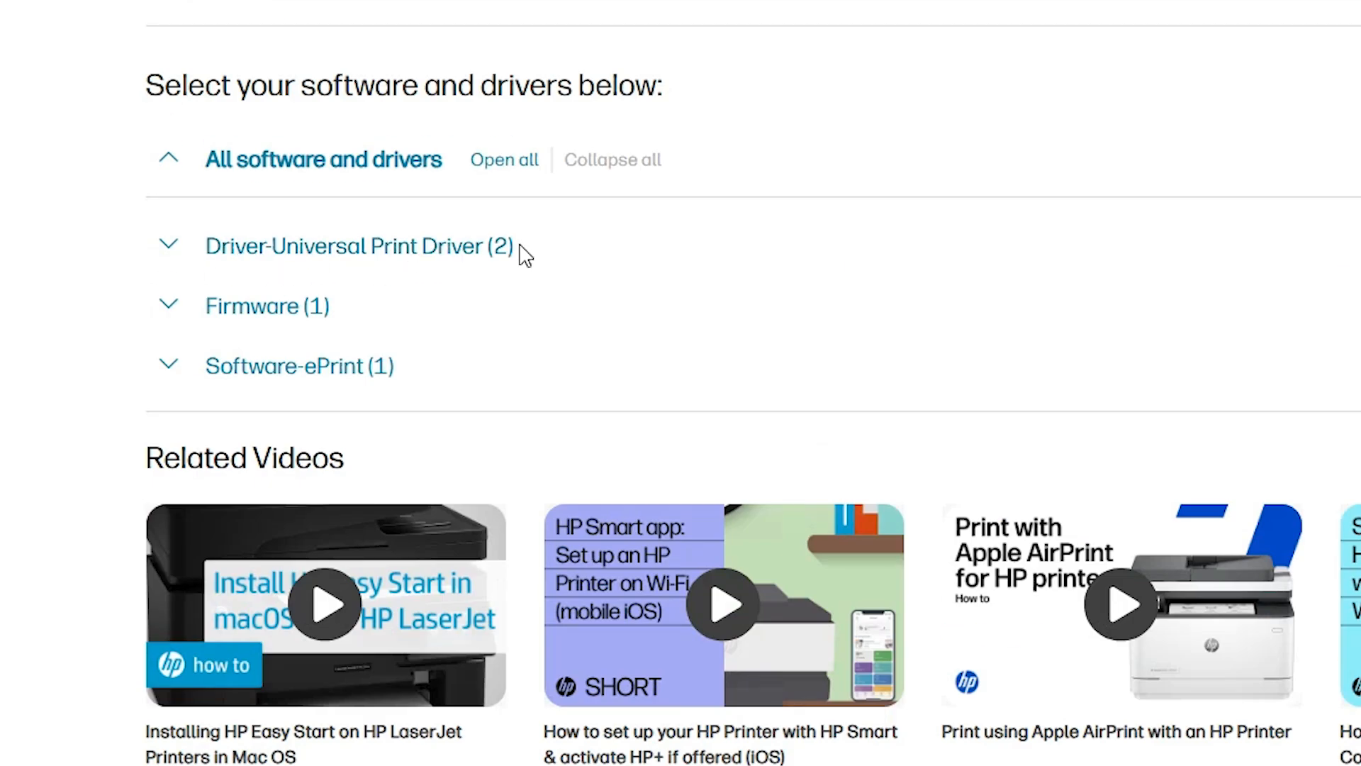
pyautogui.click(171, 252)
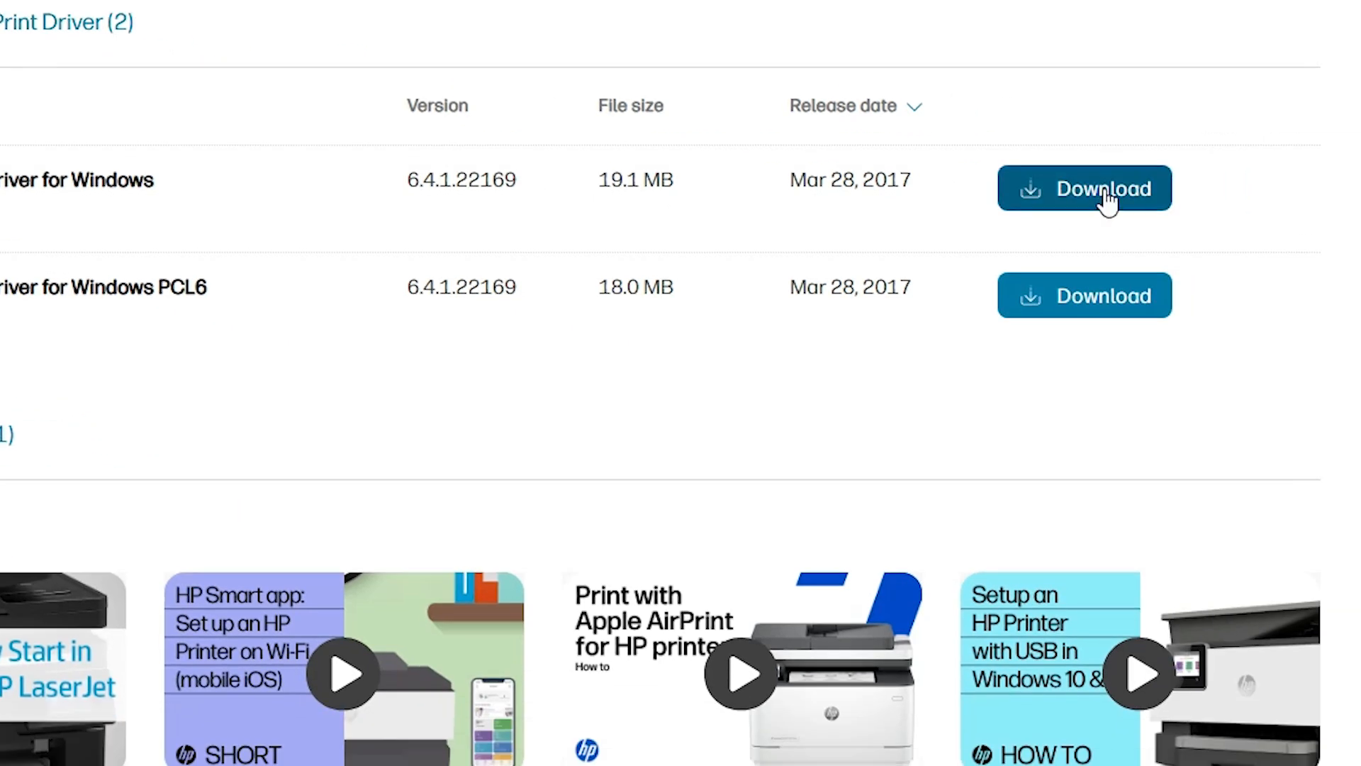
pyautogui.click(1106, 202)
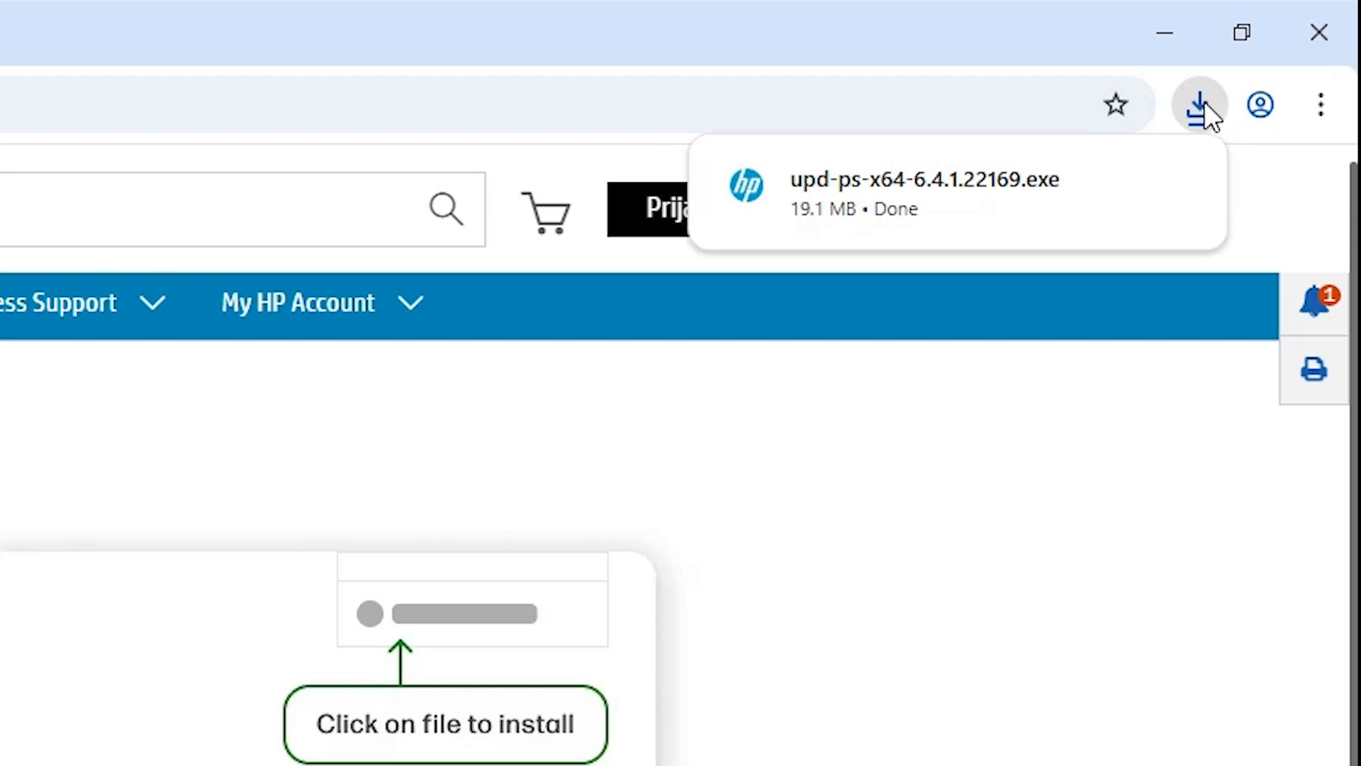
# Show the downloaded upd-ps-x64-6.4.1.22169 file in its folder and move it from Downloads to the desktop.
pyautogui.click(1109, 186)
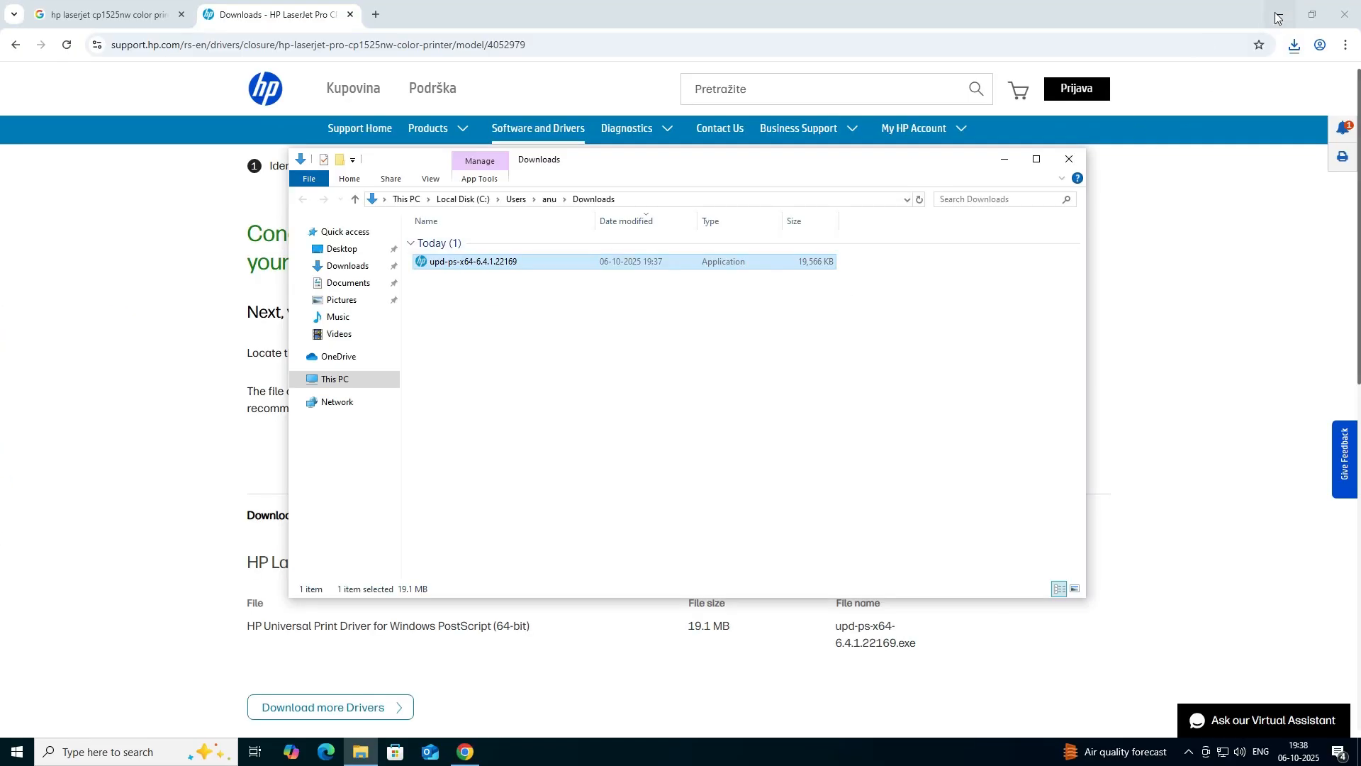
pyautogui.click(1170, 34)
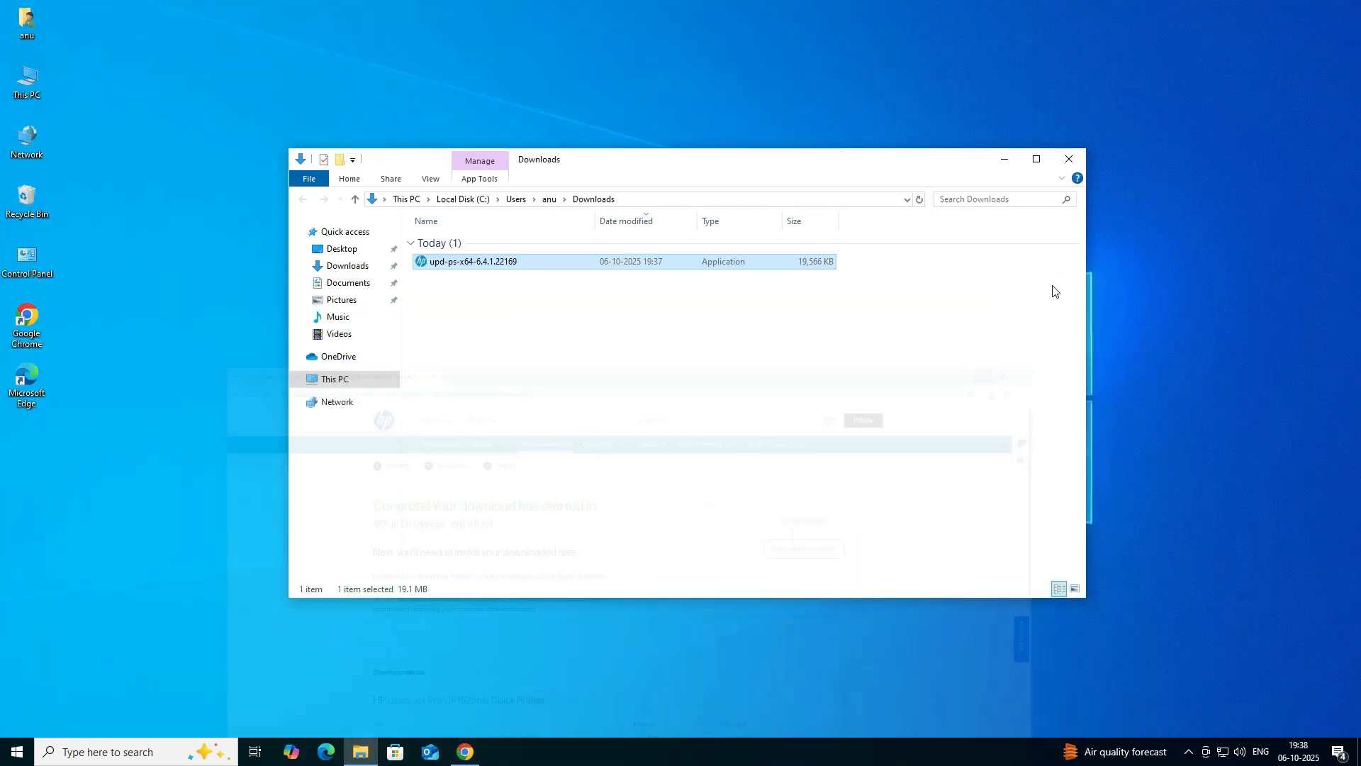
pyautogui.moveTo(450, 266); pyautogui.dragTo(162, 404)
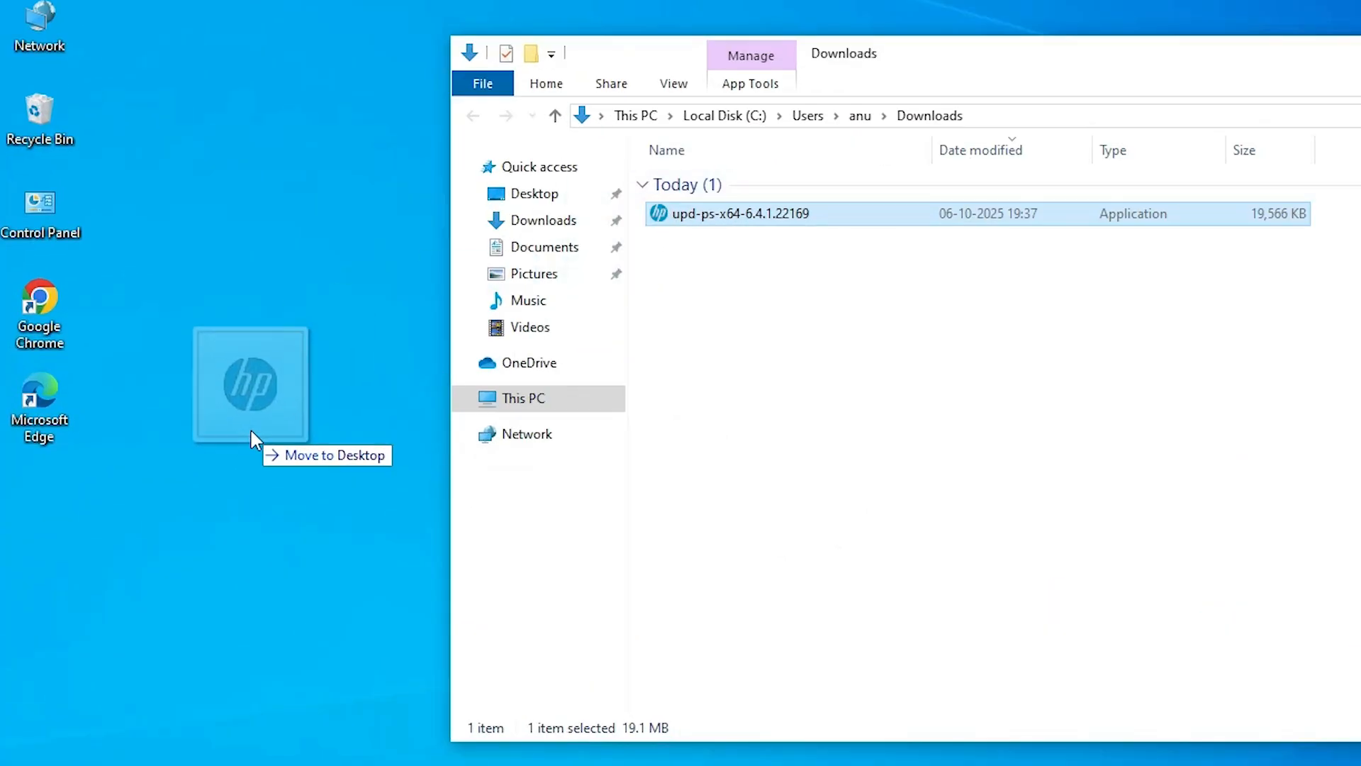
pyautogui.moveTo(252, 431); pyautogui.dragTo(253, 432)
pyautogui.click(1069, 159)
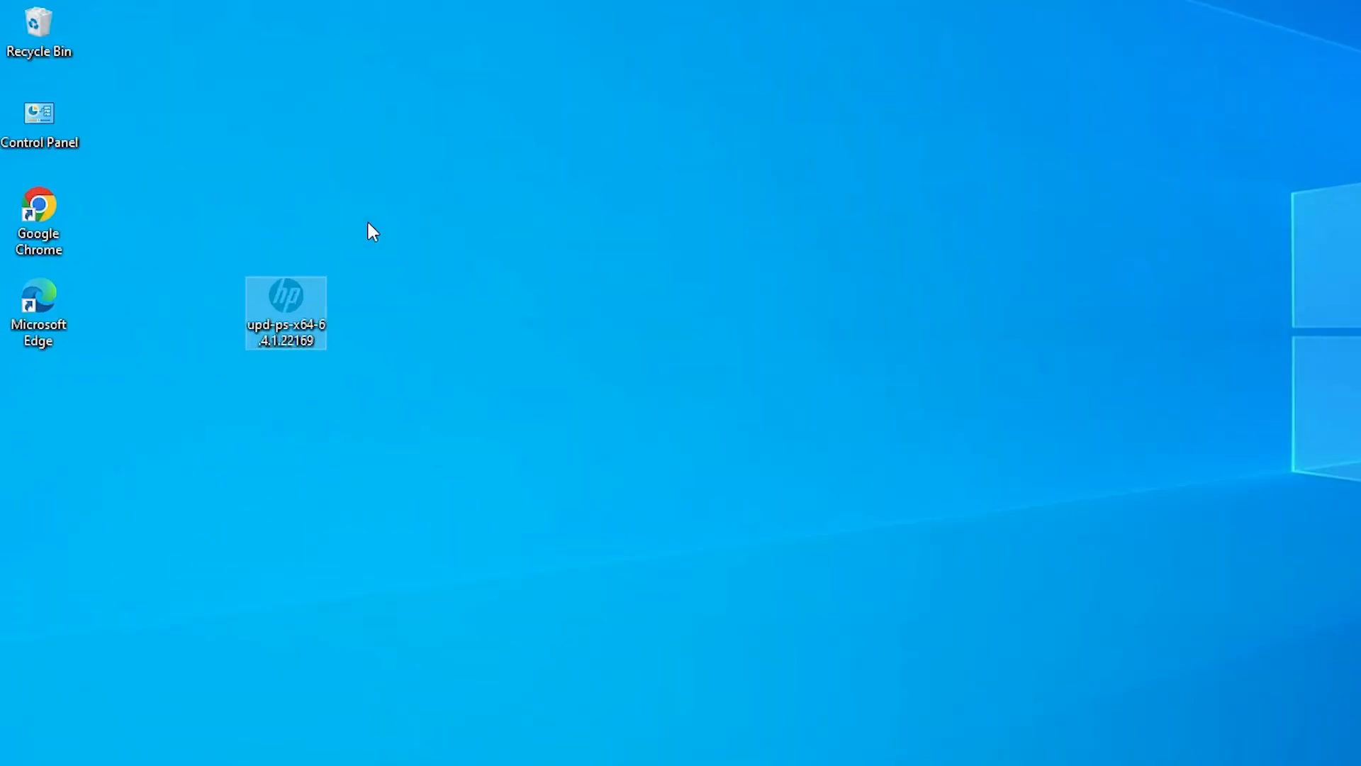
# Extract the upd-ps-x64-6.4.1.22169 installer into its own folder on the desktop with WinRAR.
pyautogui.moveTo(461, 173); pyautogui.dragTo(332, 388)
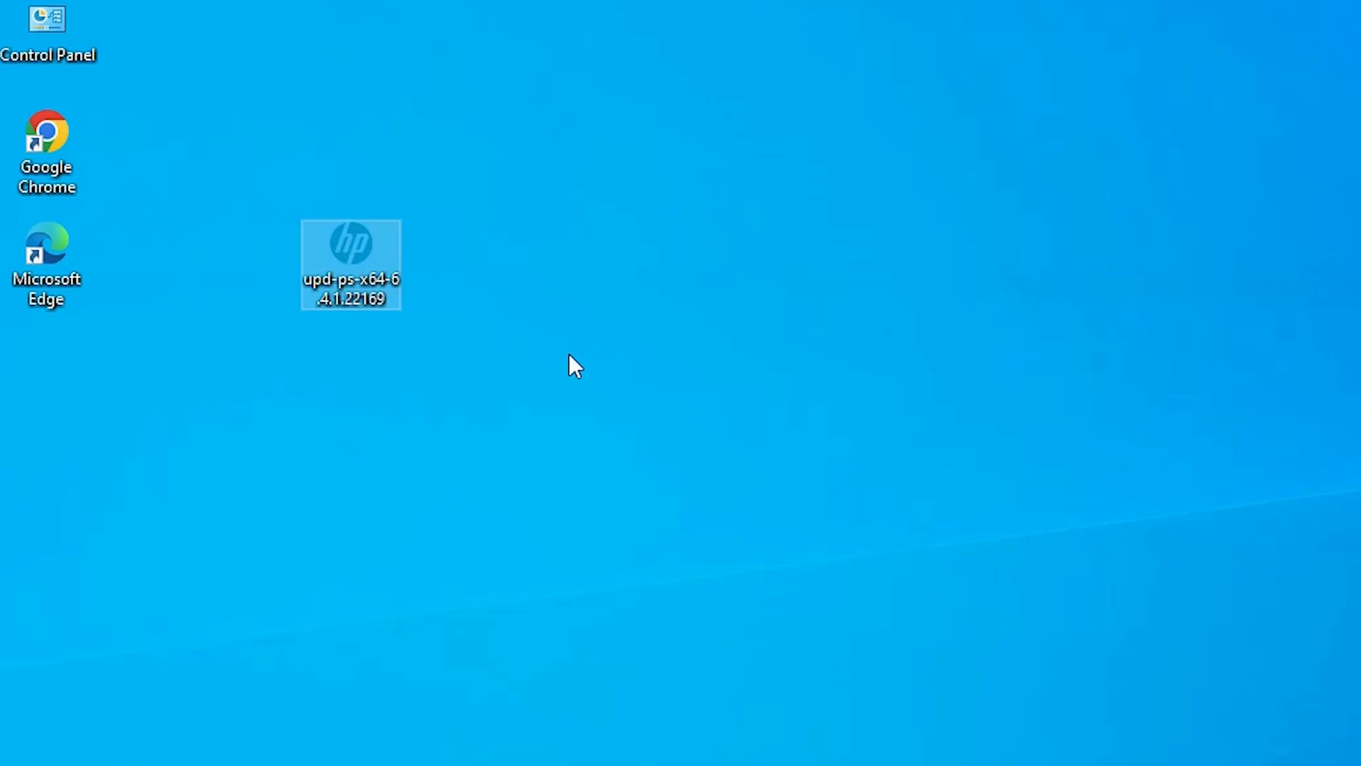
pyautogui.click(692, 279)
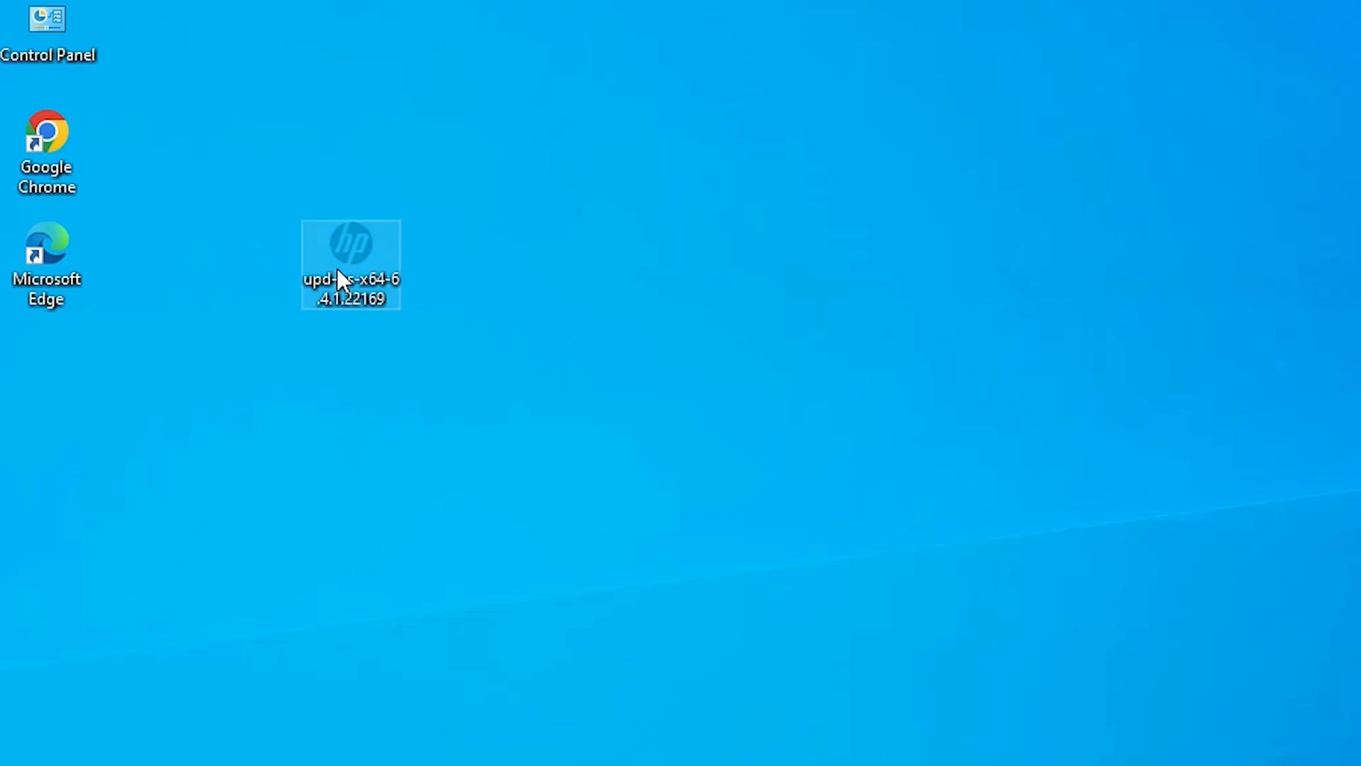
pyautogui.rightClick(352, 258)
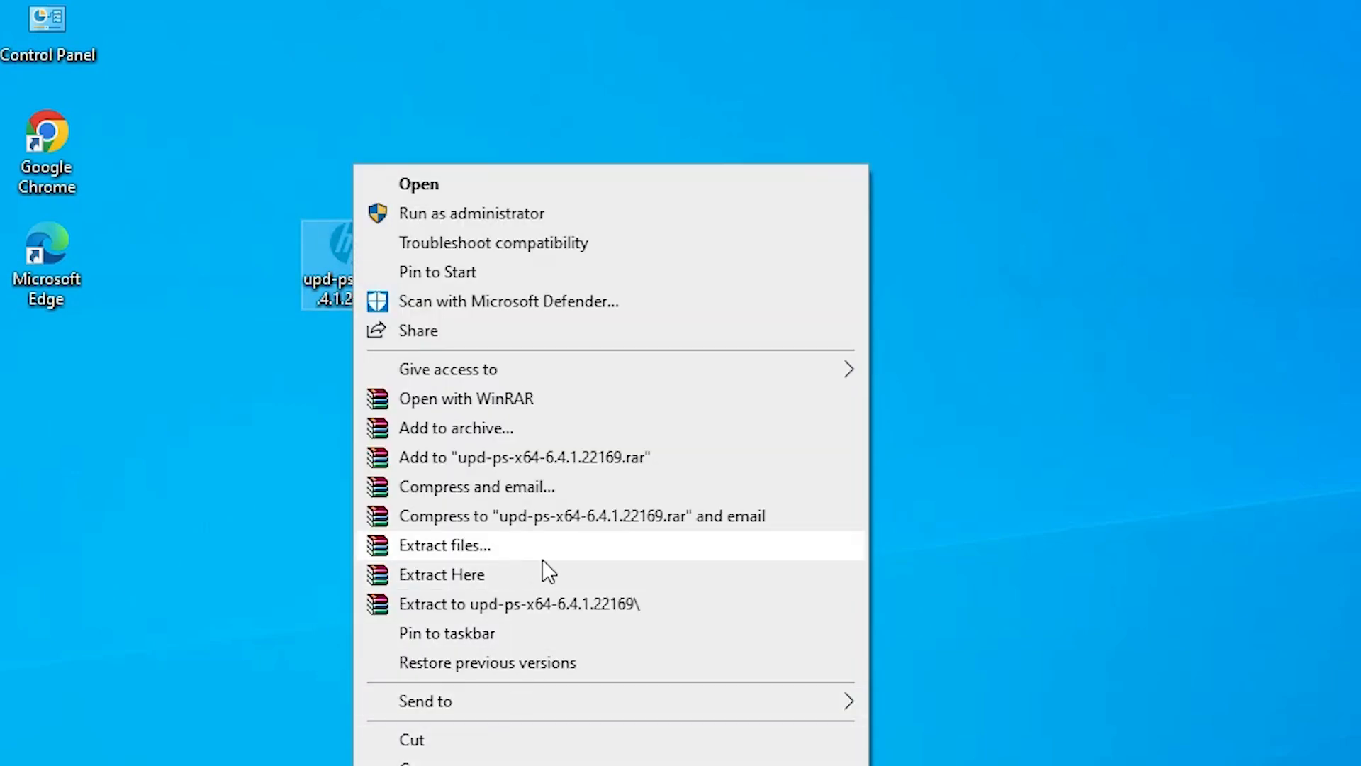
pyautogui.click(462, 541)
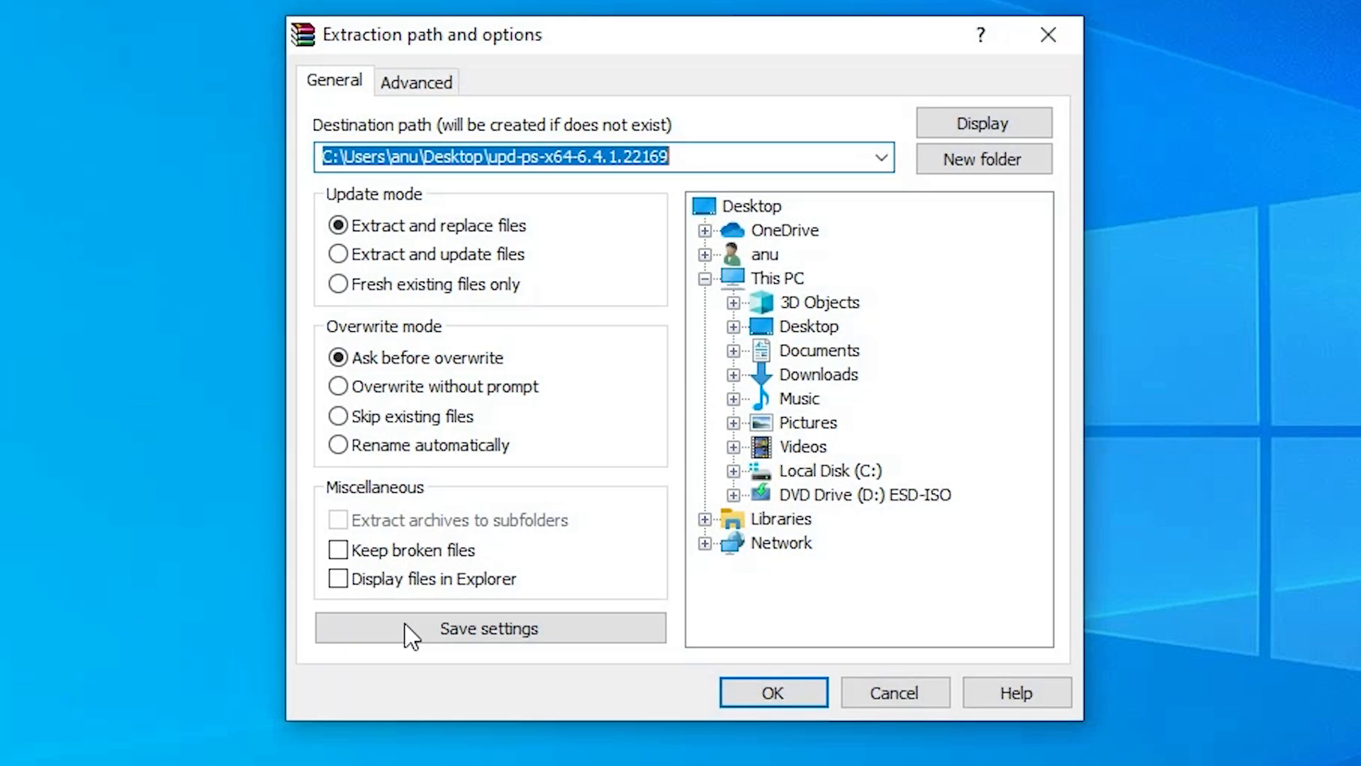
pyautogui.click(773, 693)
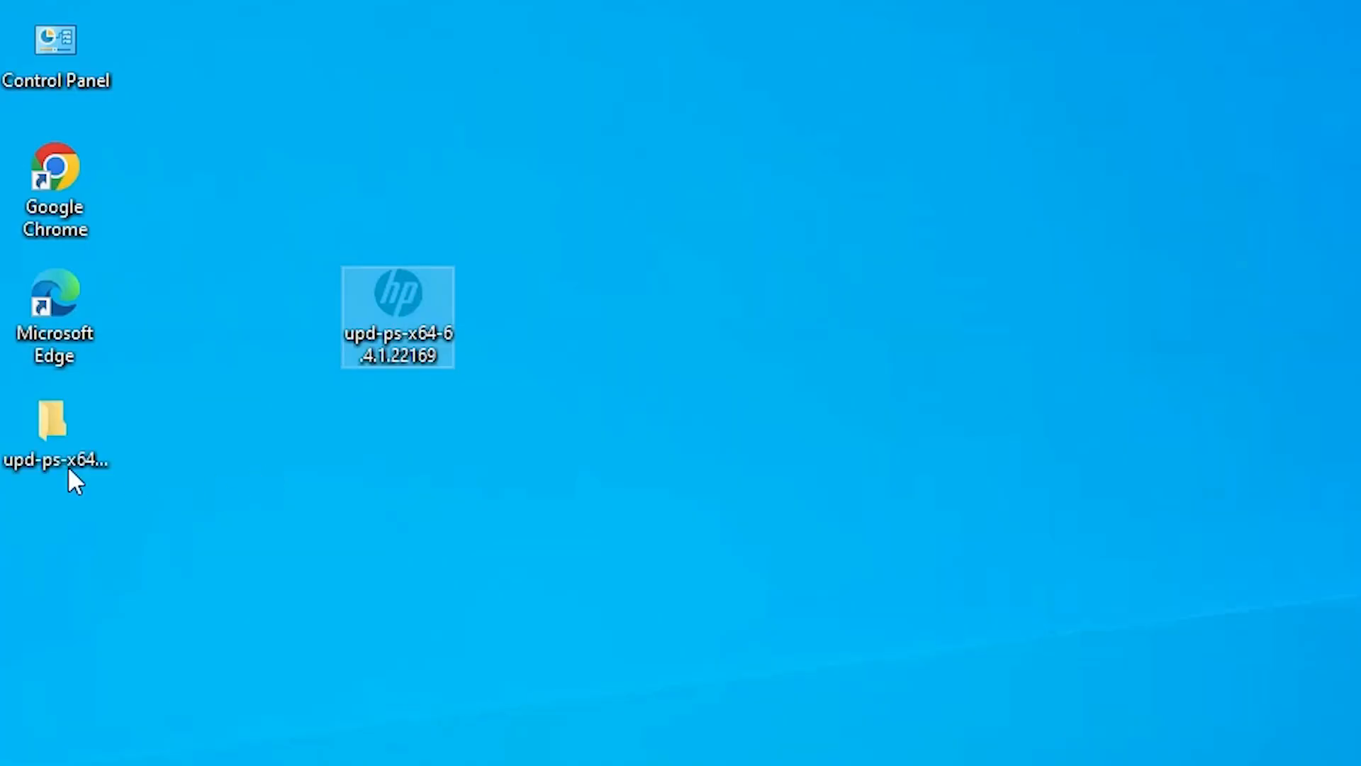
# Look through the driver files in the extracted folder, and place the installer icon beside the other desktop icons.
pyautogui.click(35, 457)
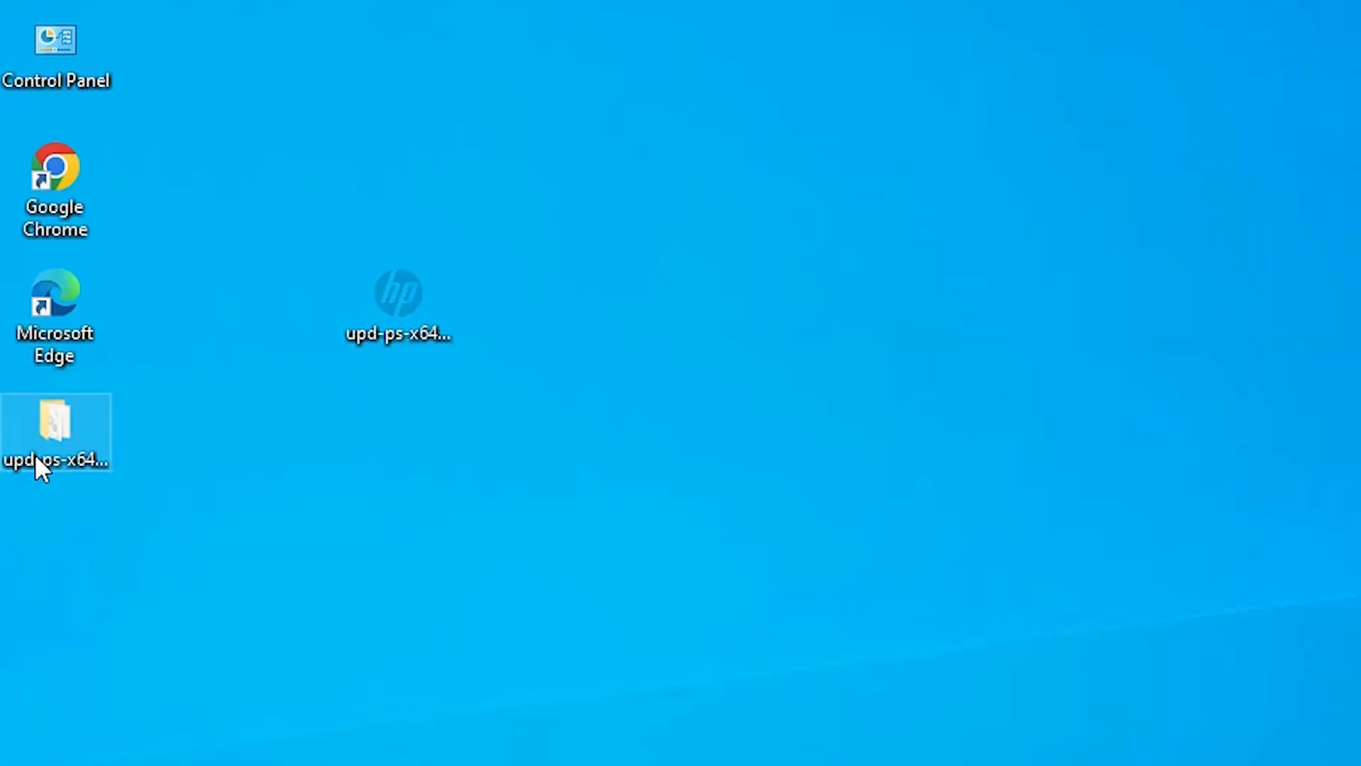
pyautogui.scroll(-5, 487, 477)
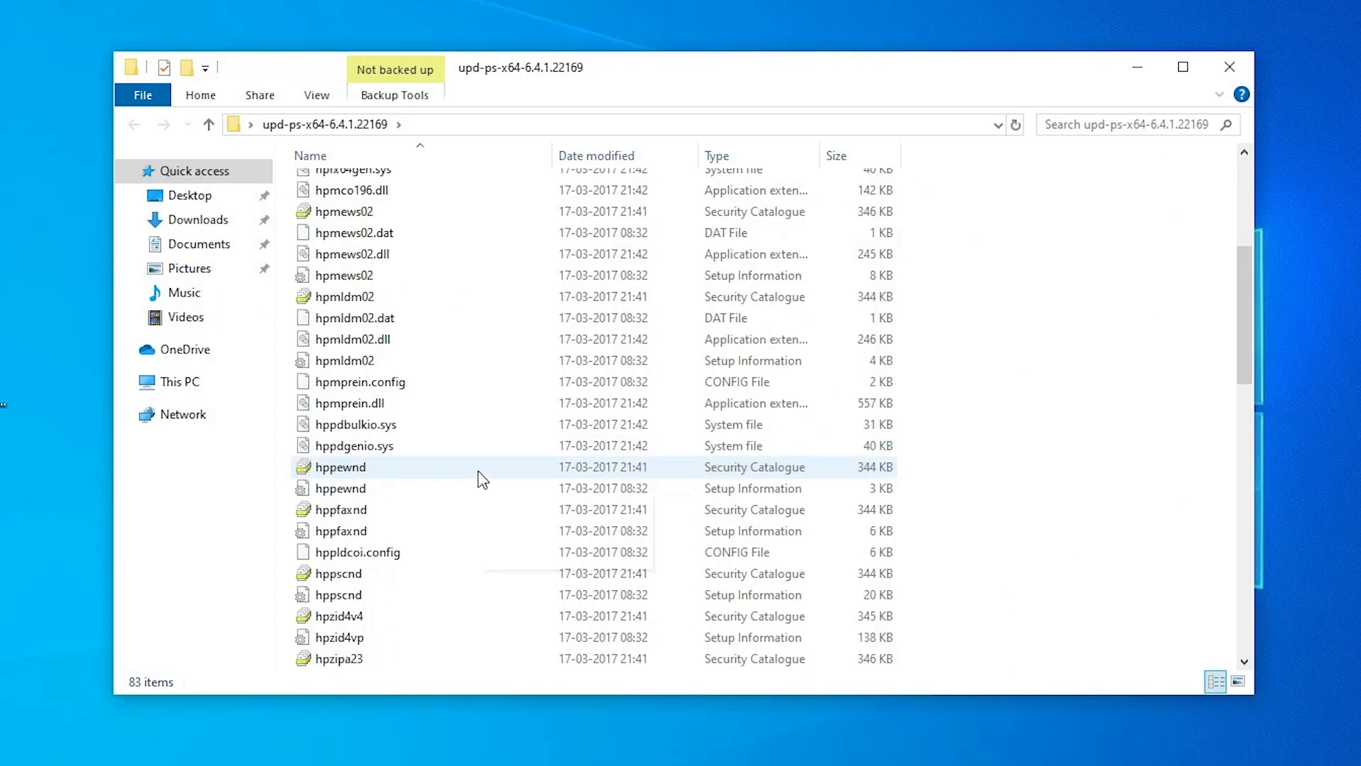
pyautogui.scroll(-12, 479, 475)
pyautogui.click(1230, 67)
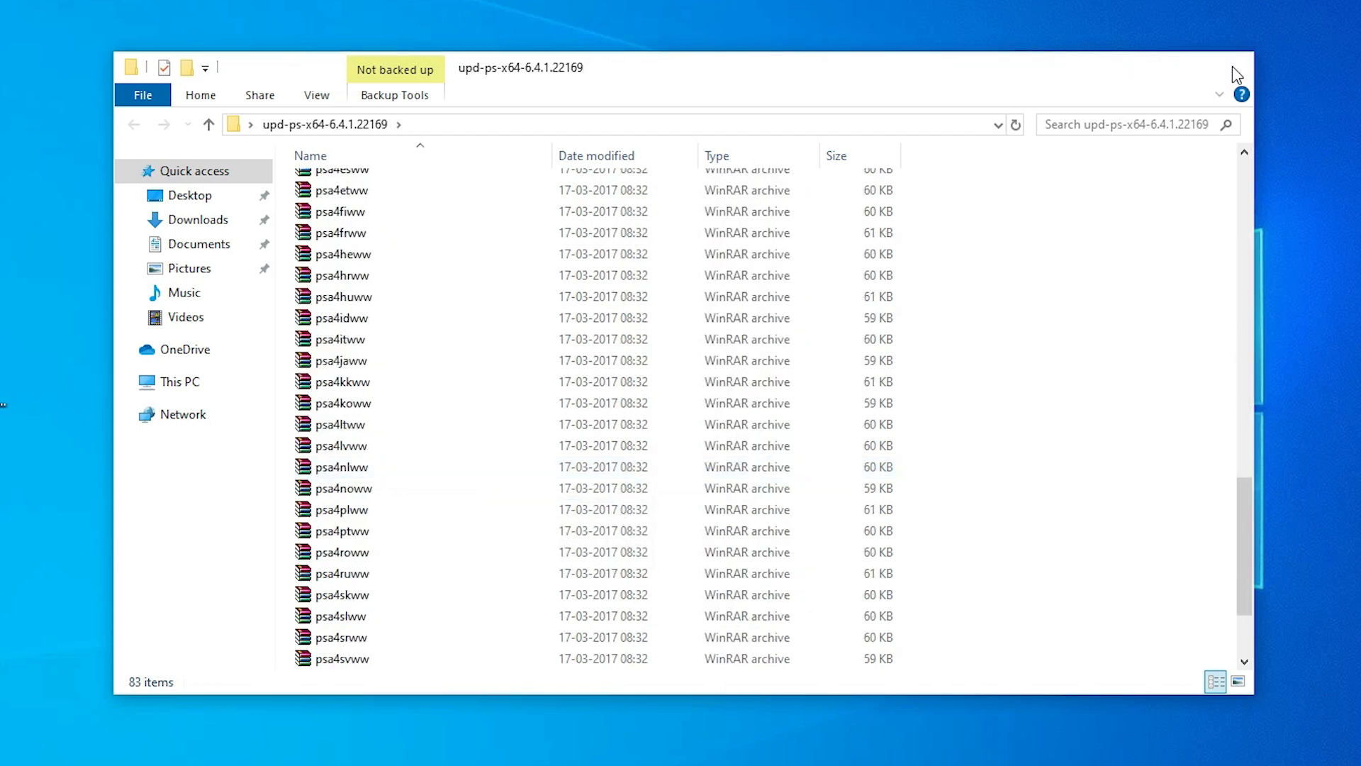
pyautogui.moveTo(175, 375); pyautogui.dragTo(97, 383)
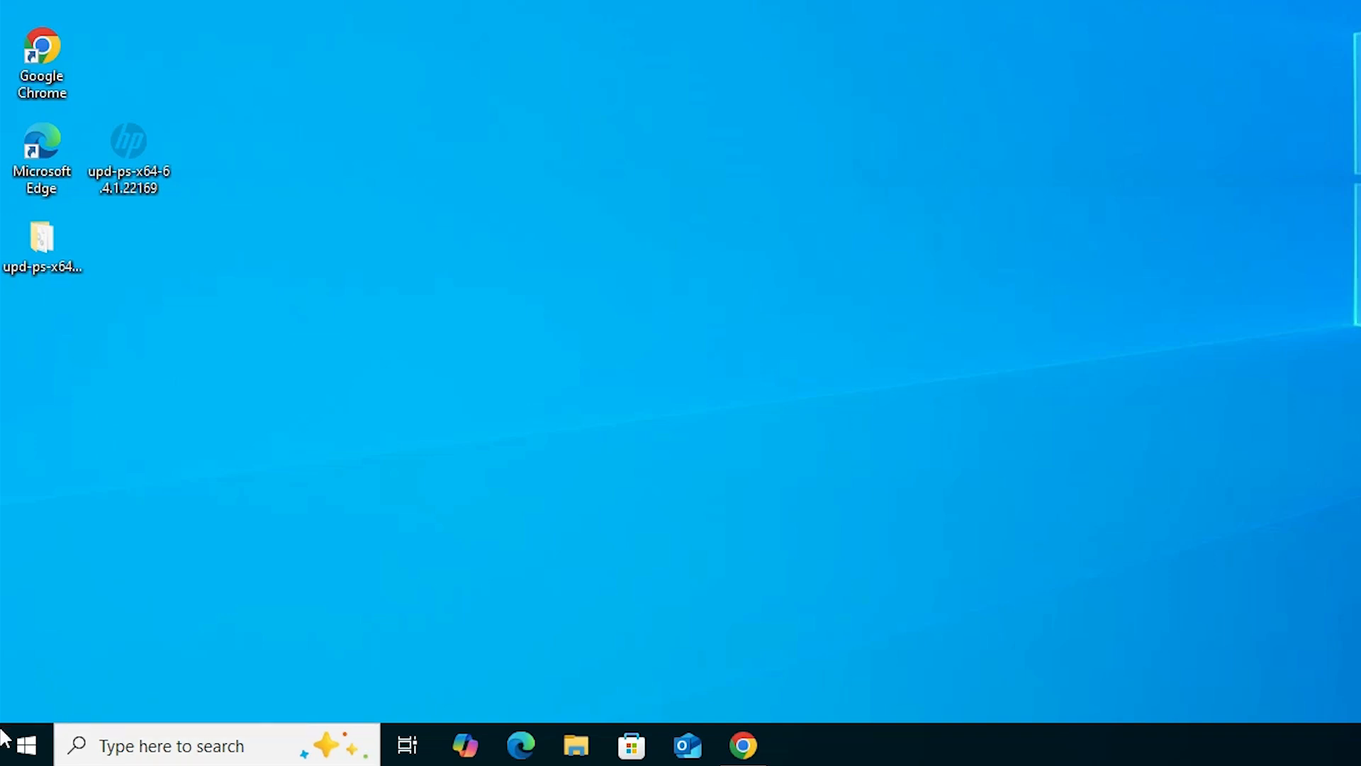
# Start adding an unlisted printer from the Printers & scanners settings, and close the Settings window.
pyautogui.click(7, 755)
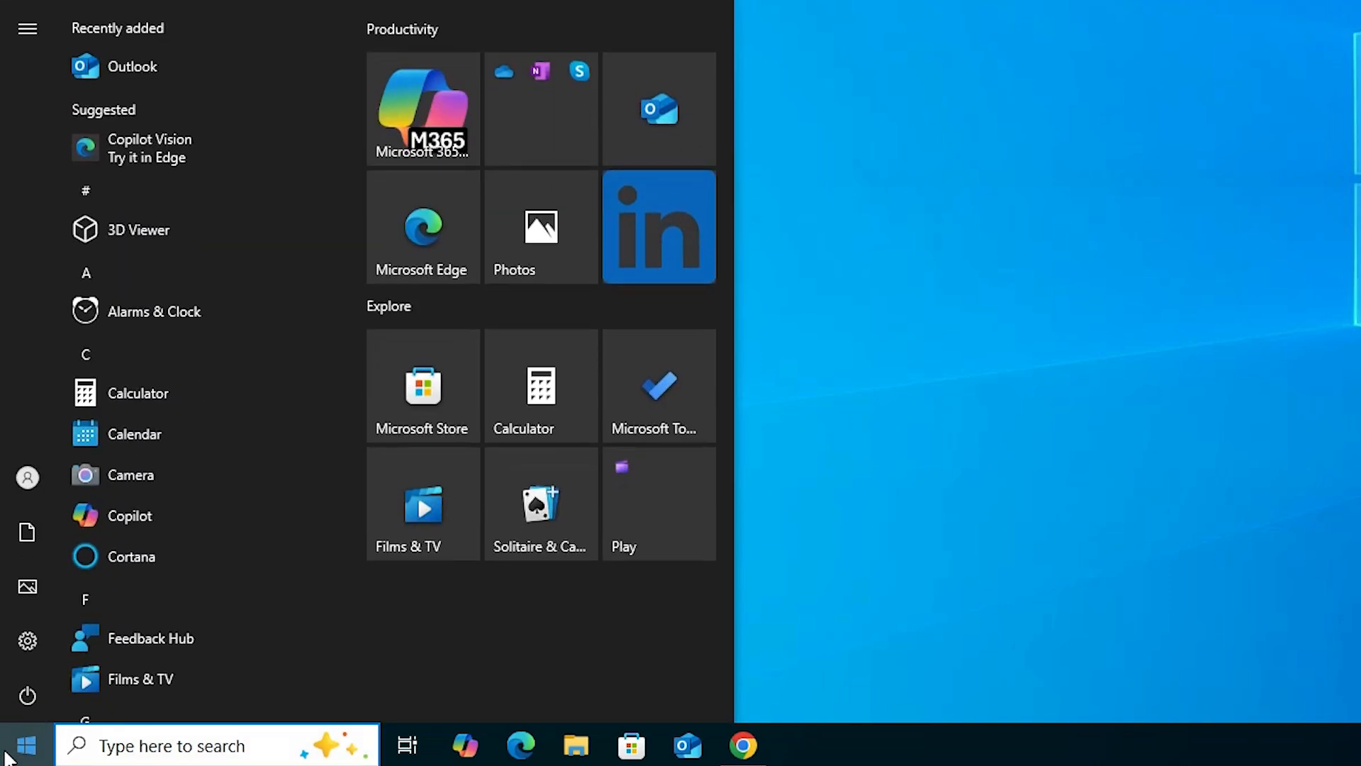
pyautogui.write('pr')
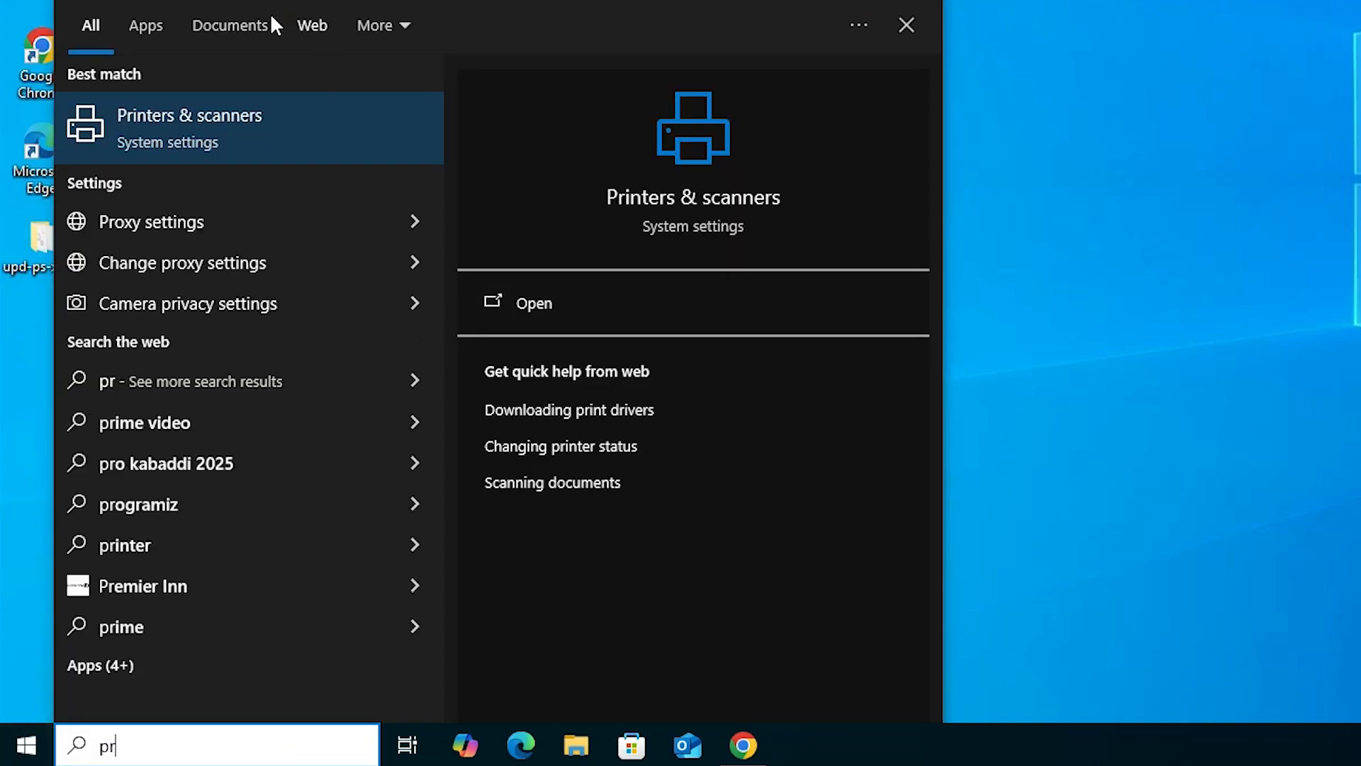
pyautogui.click(250, 106)
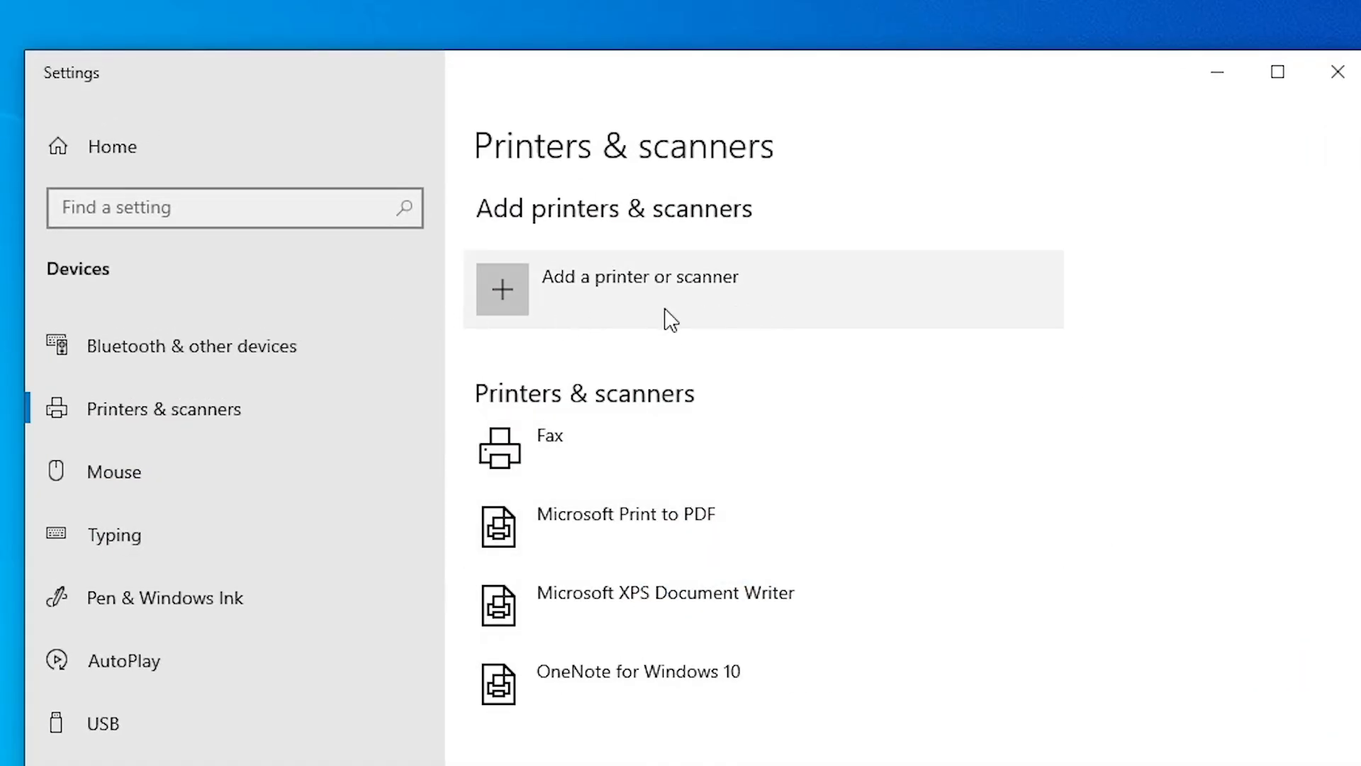
pyautogui.click(684, 319)
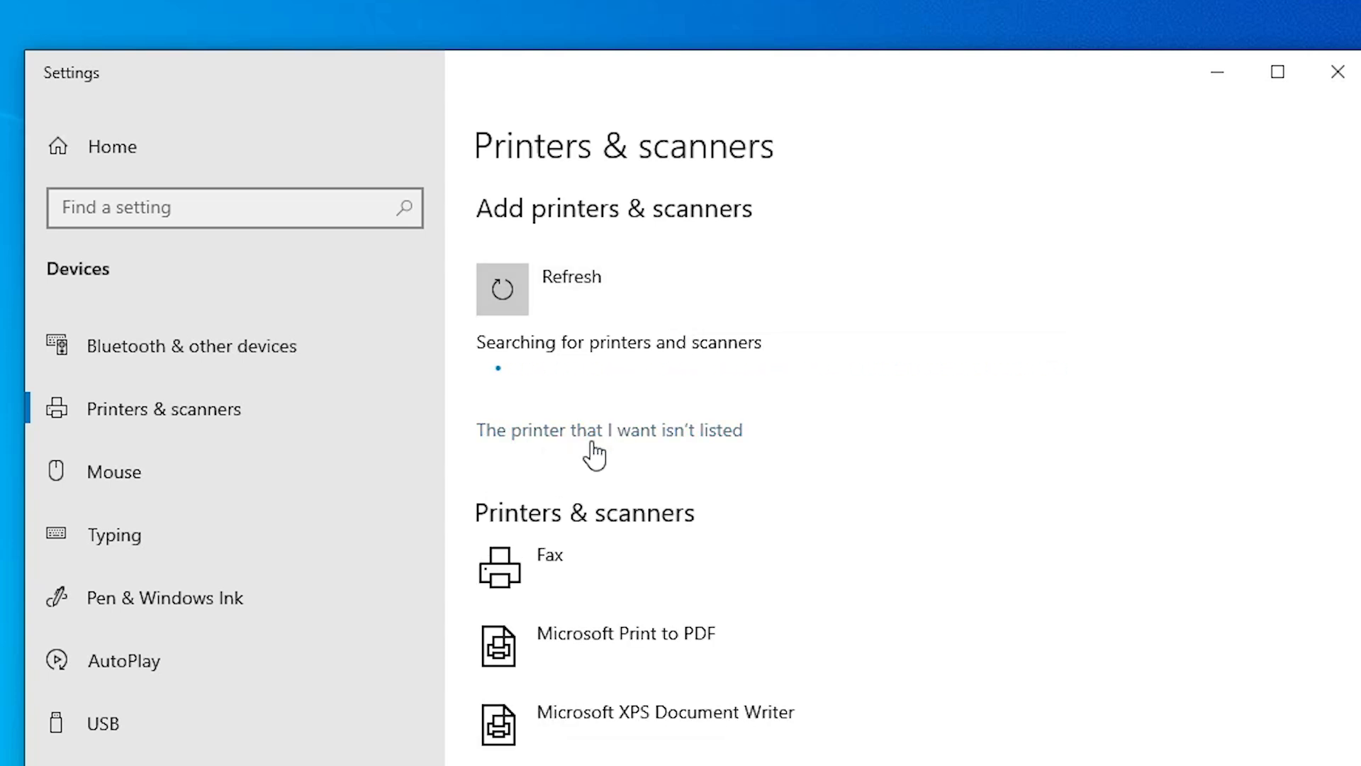
pyautogui.click(729, 454)
pyautogui.click(1338, 71)
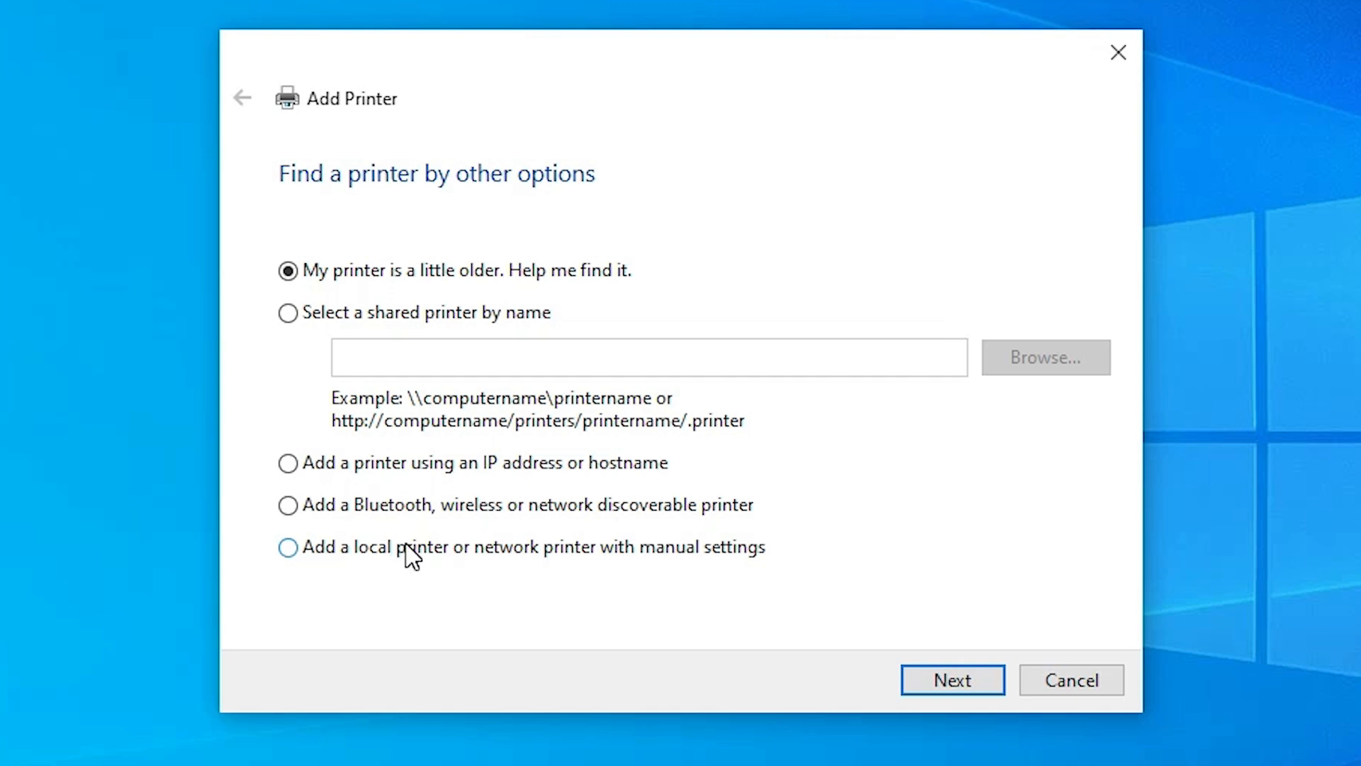
# Choose to add a local printer with manual settings and use the existing port USB_001 (Local Port).
pyautogui.click(952, 692)
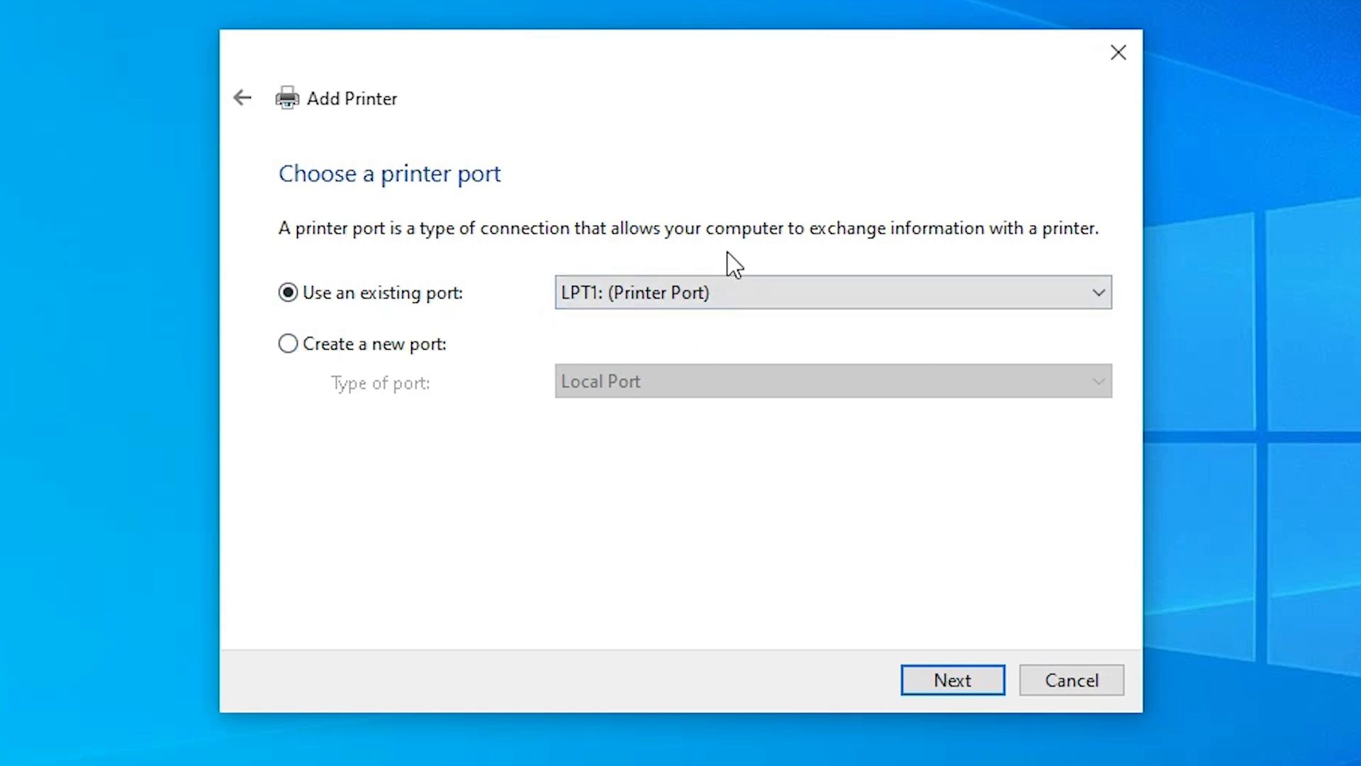
pyautogui.click(620, 298)
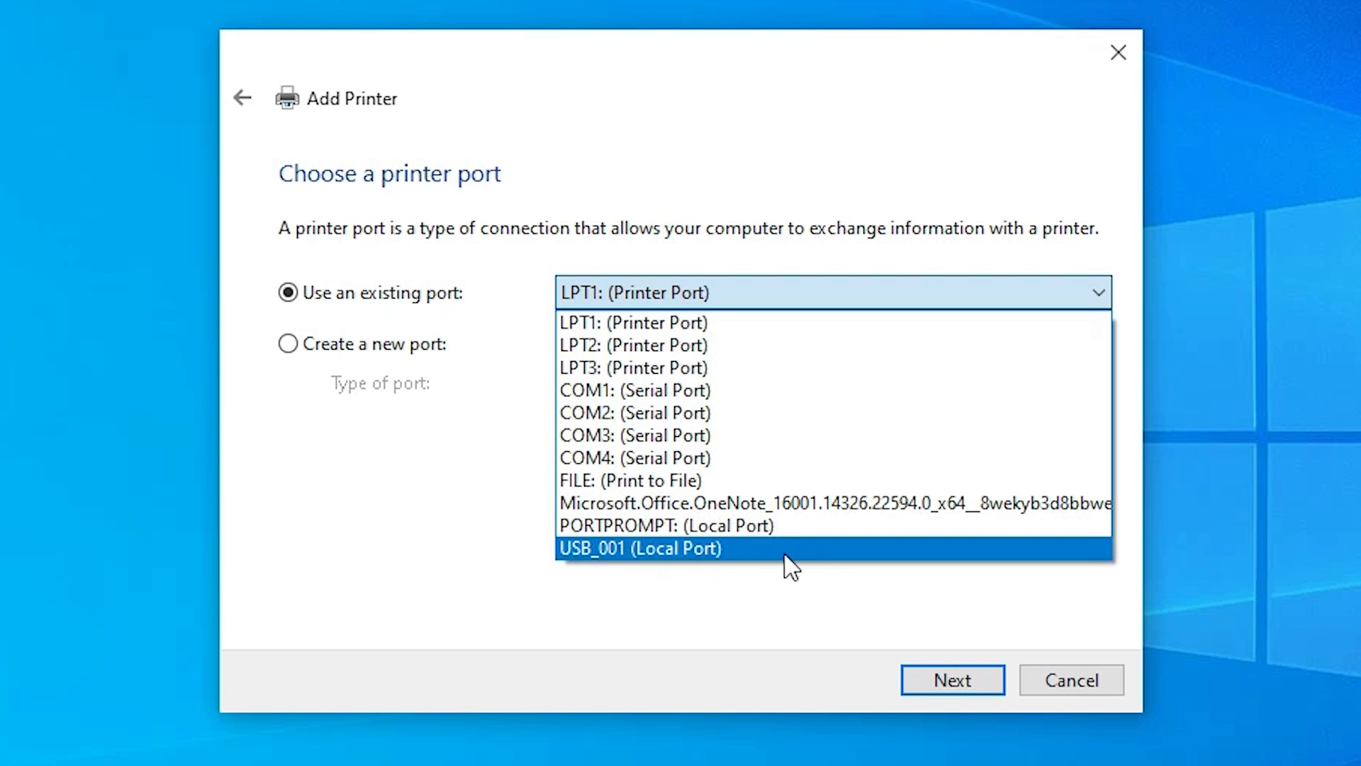
pyautogui.click(696, 547)
pyautogui.click(933, 681)
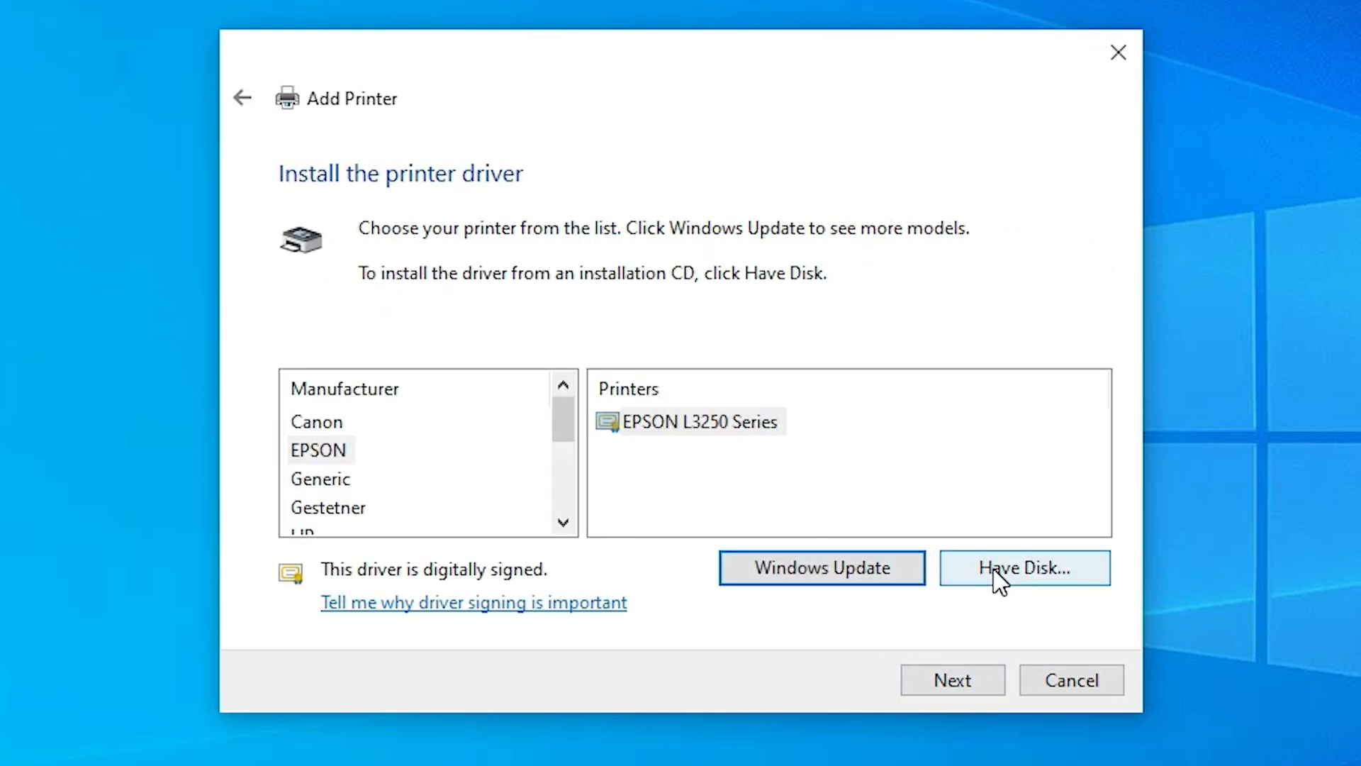
# Start installing the driver from disk and browse to the upd-ps-x64-6.4.1.22169 folder on the desktop.
pyautogui.click(1000, 581)
pyautogui.click(899, 529)
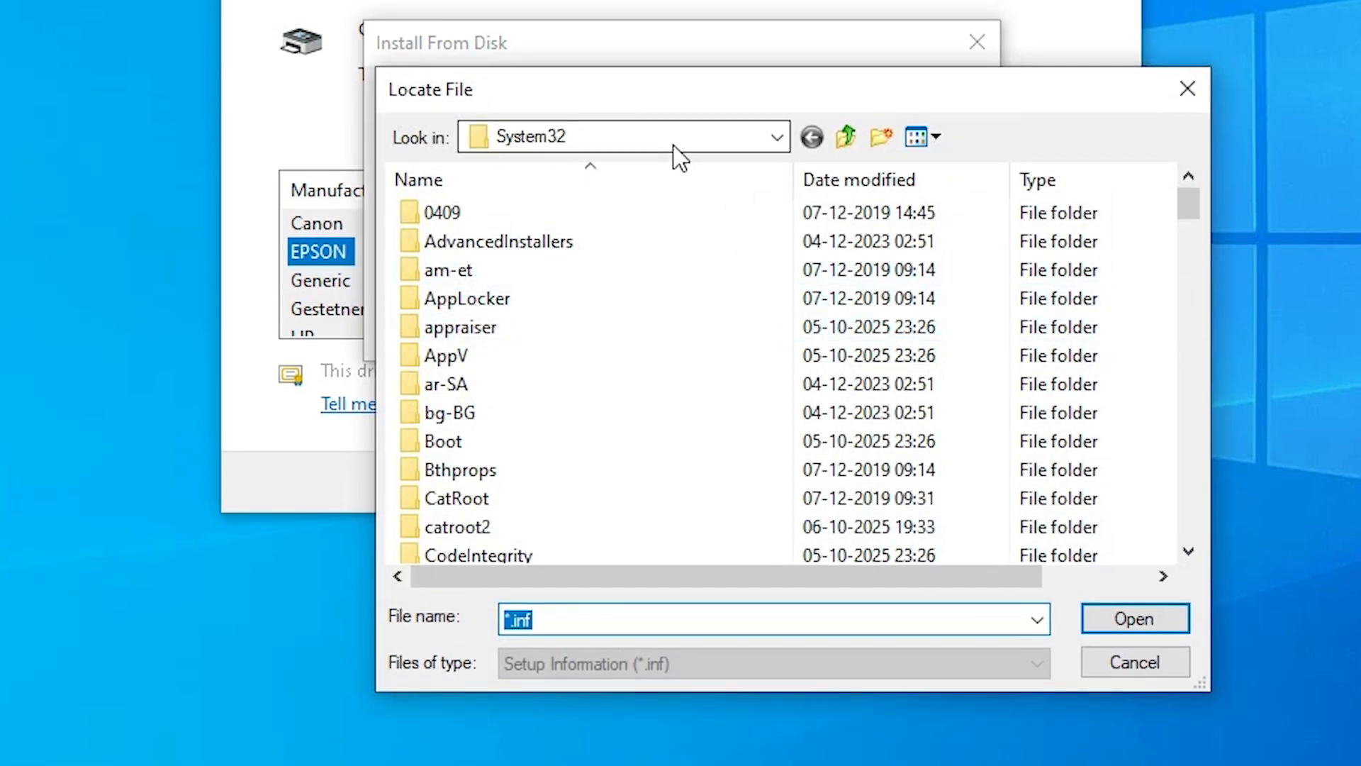
pyautogui.click(673, 146)
pyautogui.click(495, 187)
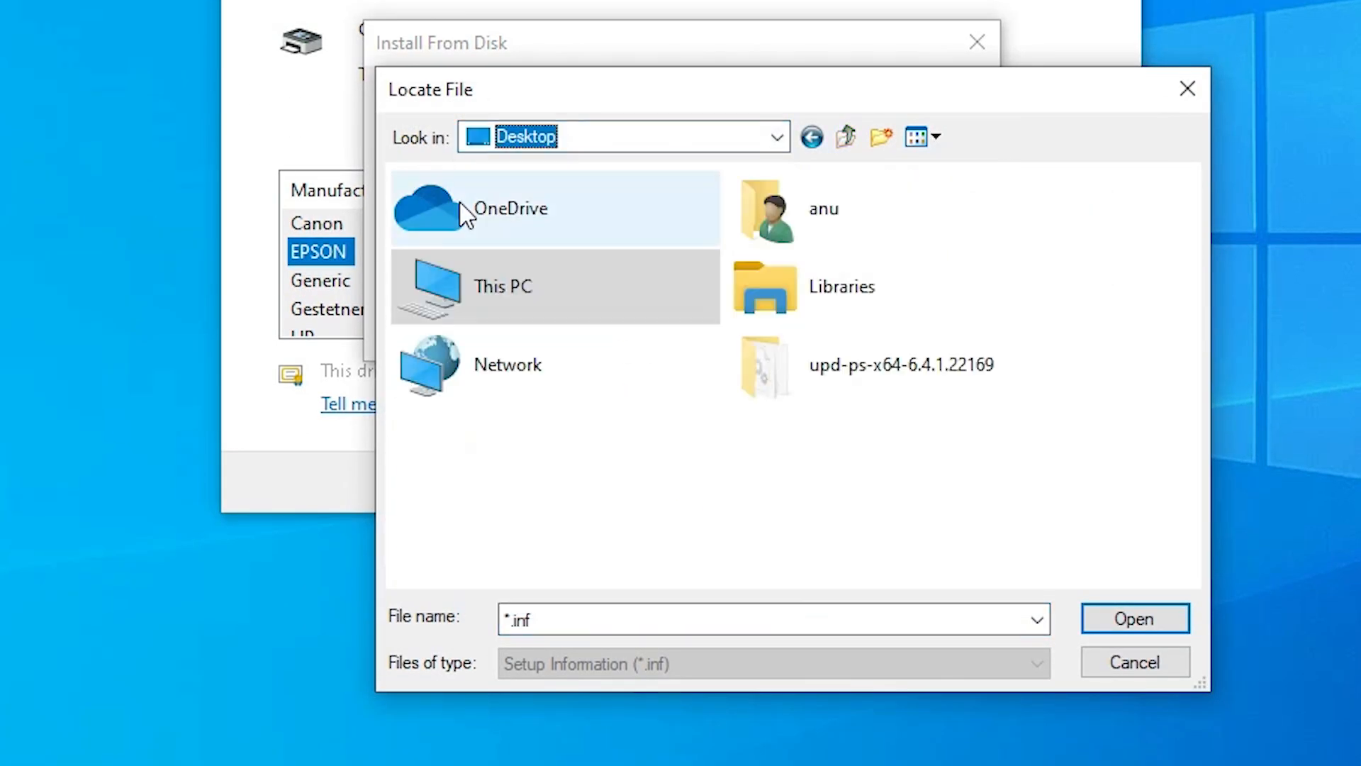
pyautogui.doubleClick(839, 398)
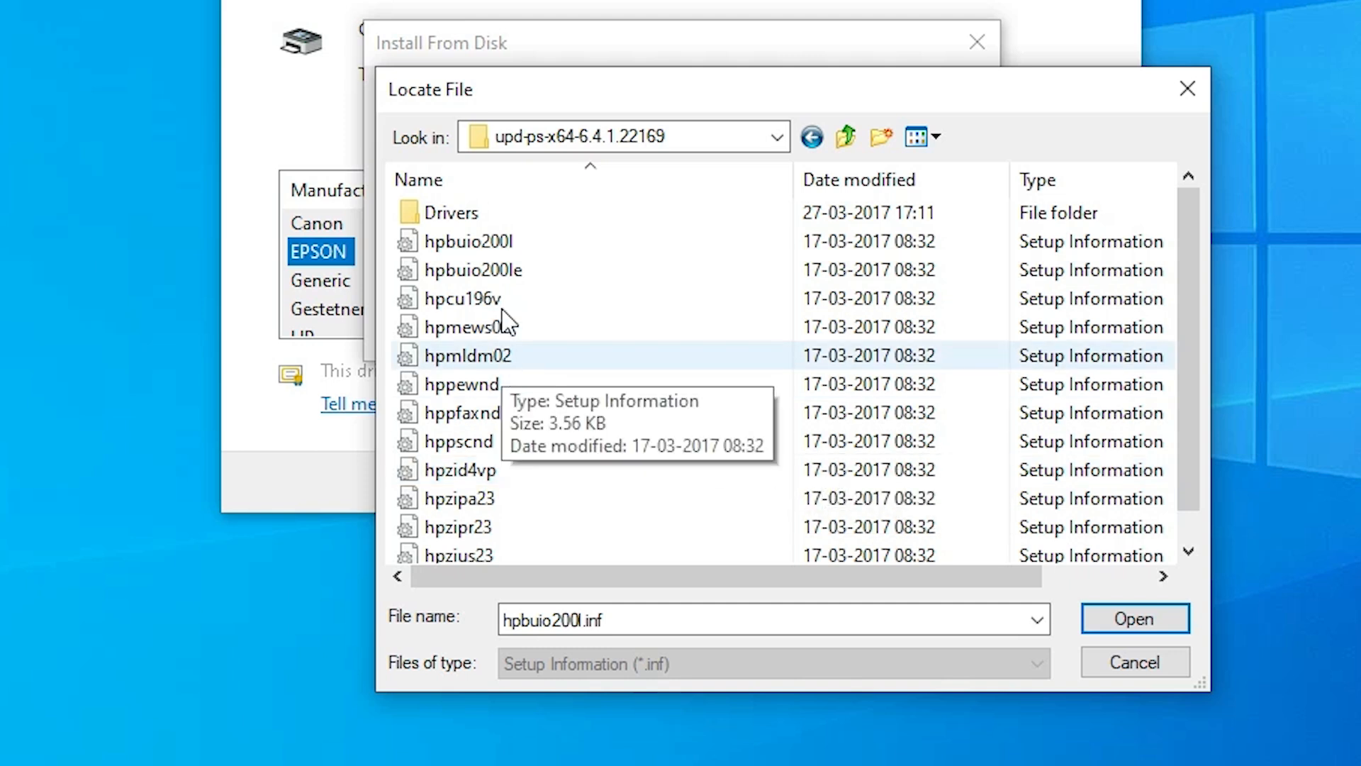
# Choose the hpbuio200le setup information file and load it as the driver source.
pyautogui.click(482, 328)
pyautogui.click(532, 409)
pyautogui.click(542, 271)
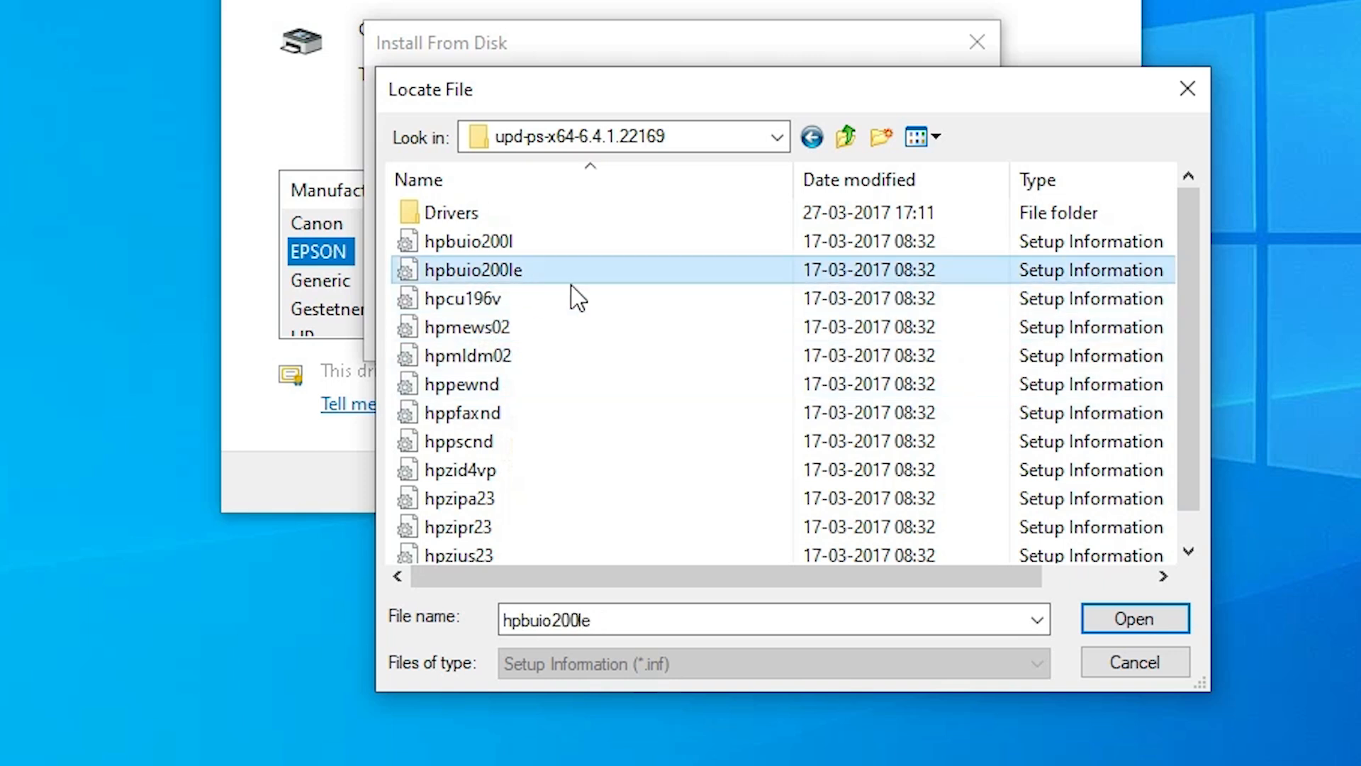
pyautogui.click(1117, 628)
pyautogui.click(942, 304)
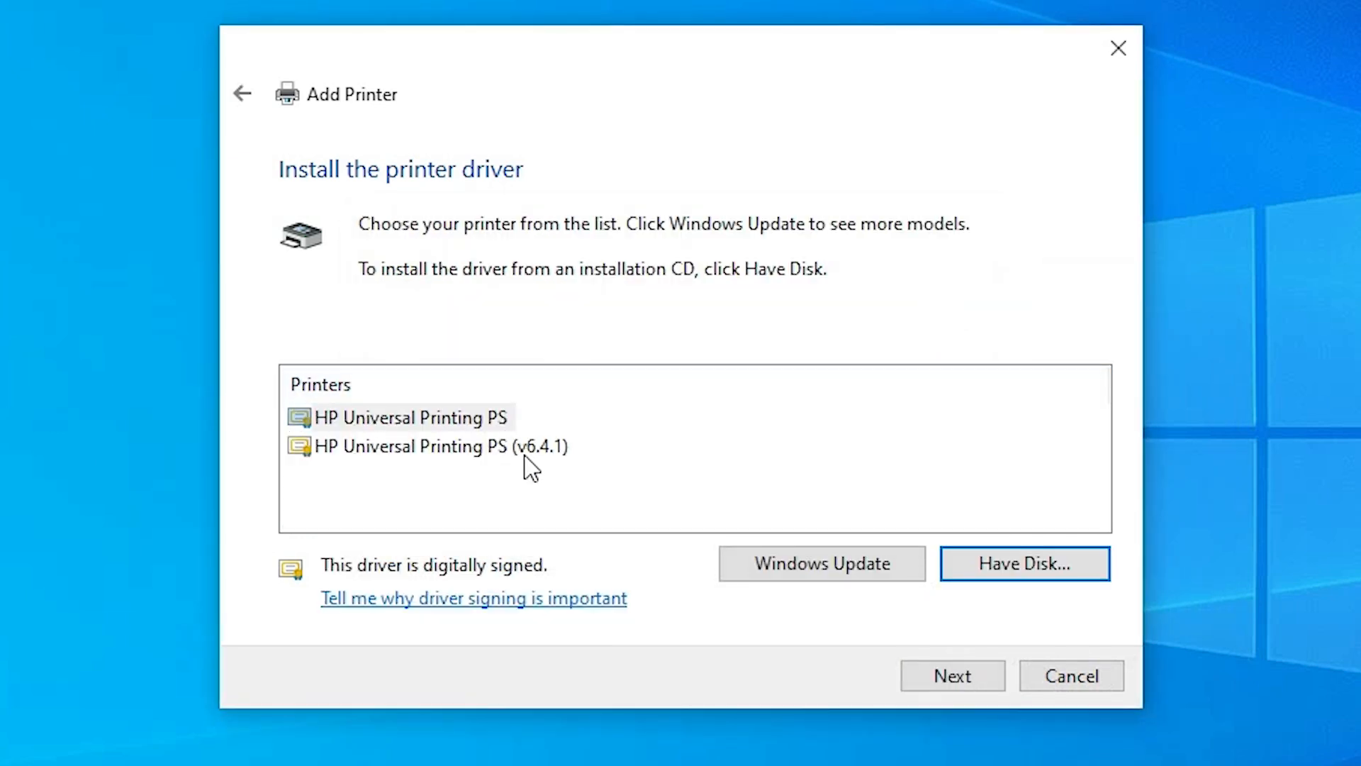
# Select the HP Universal Printing PS driver and name the printer HP LaserJet Pro CP1525nw Color Printer.
pyautogui.click(440, 420)
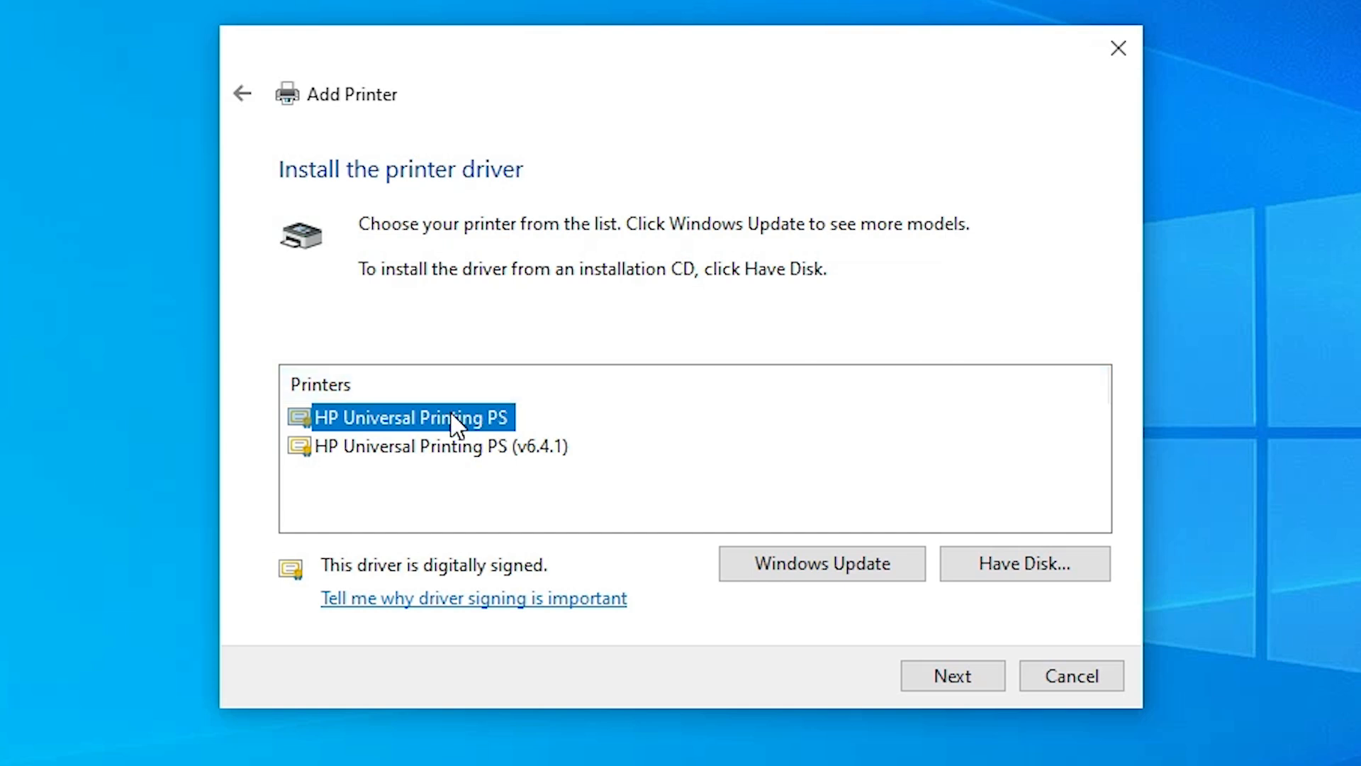
pyautogui.click(973, 680)
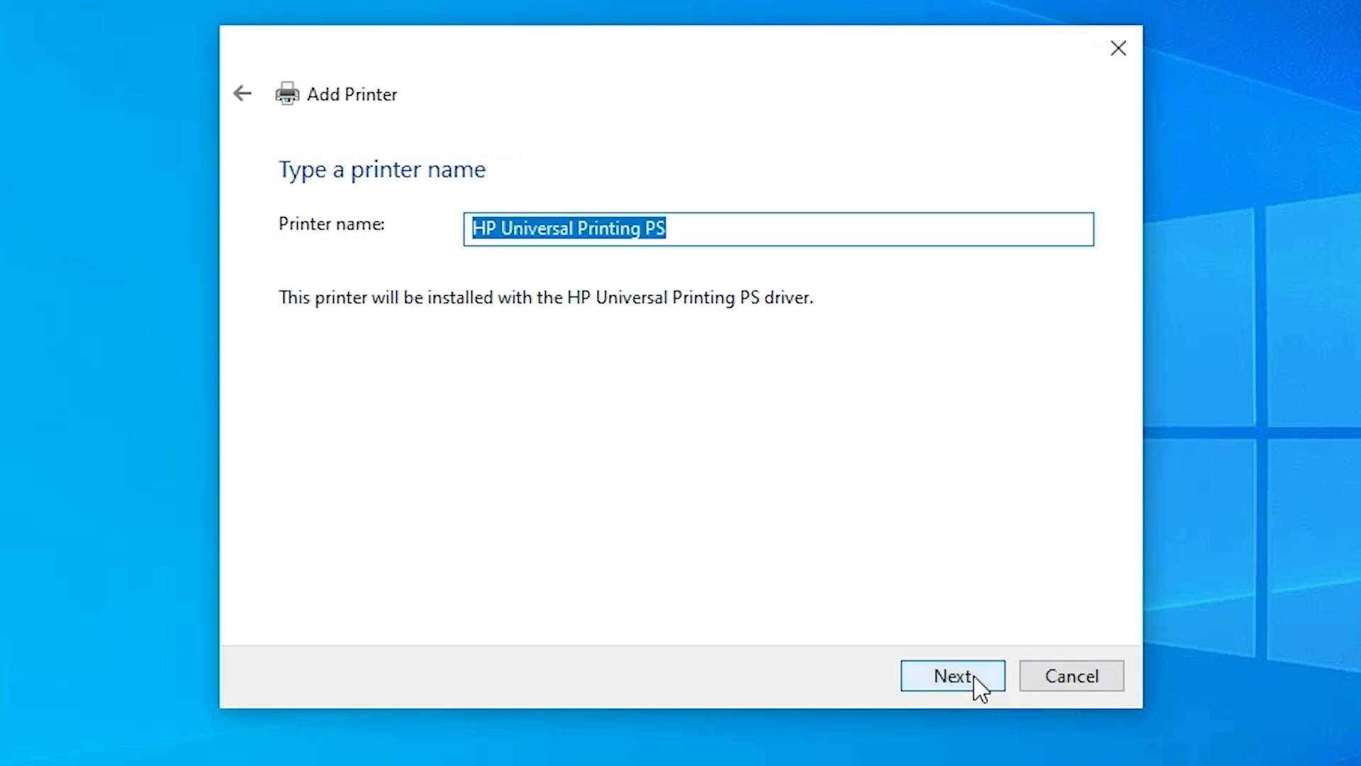
pyautogui.moveTo(668, 228); pyautogui.dragTo(502, 228)
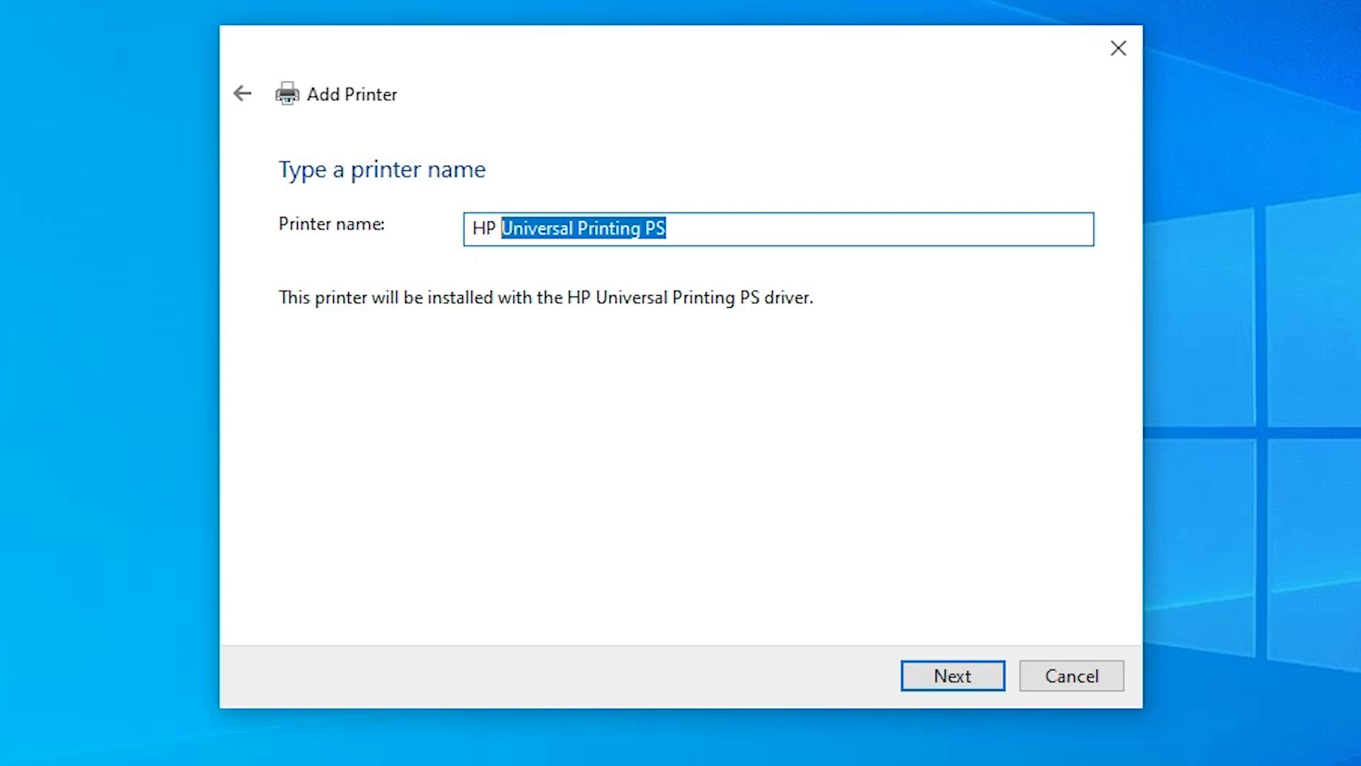
pyautogui.write('LaserJet Pro CP1525nw Color Printer')
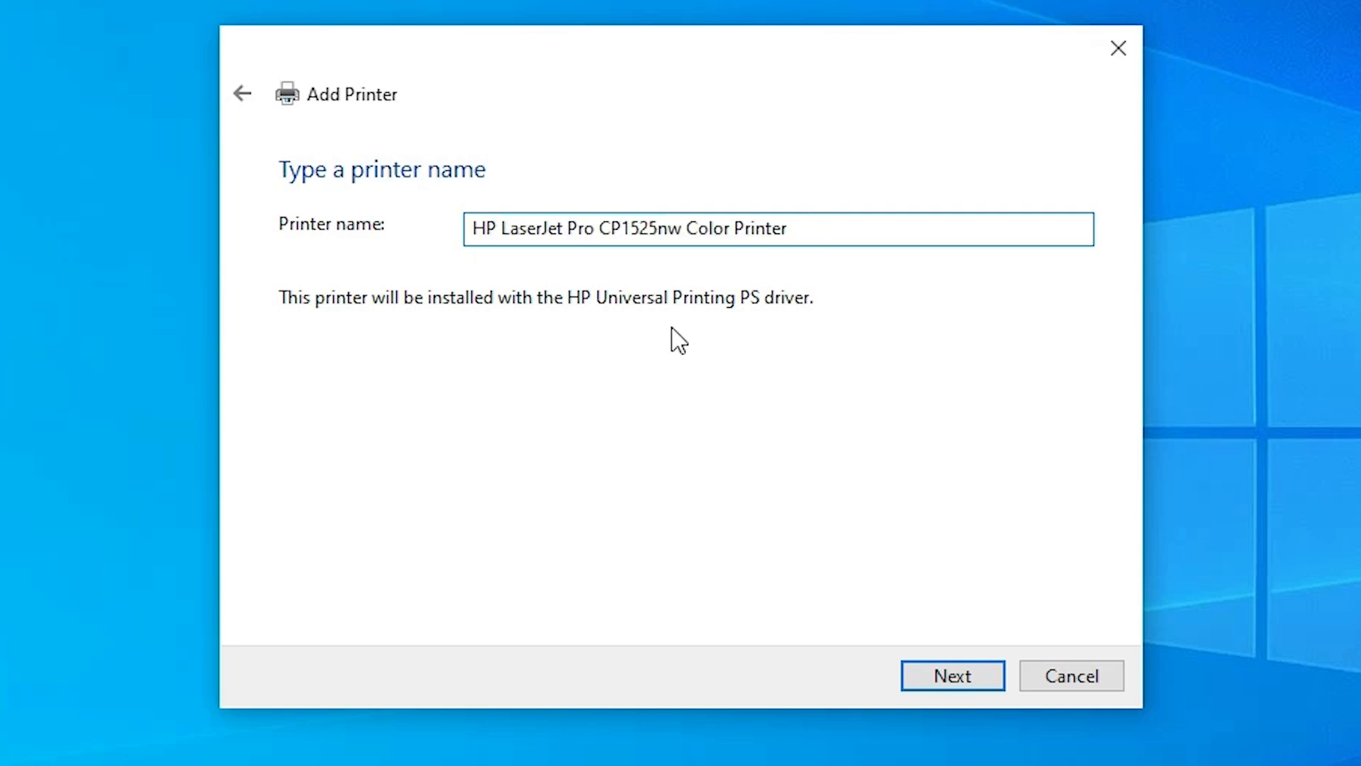
# Install the printer without sharing it, and finish the Add Printer wizard without printing a test page.
pyautogui.click(985, 670)
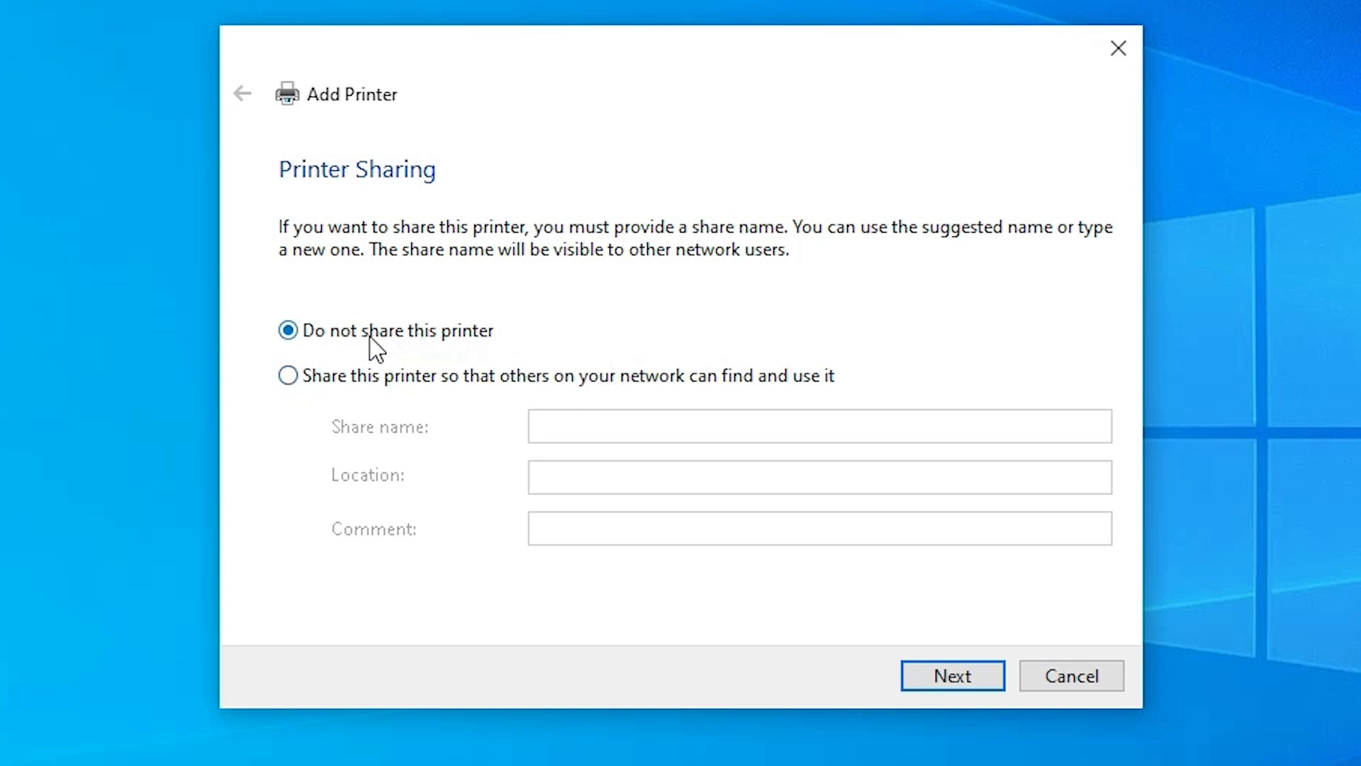
pyautogui.click(948, 680)
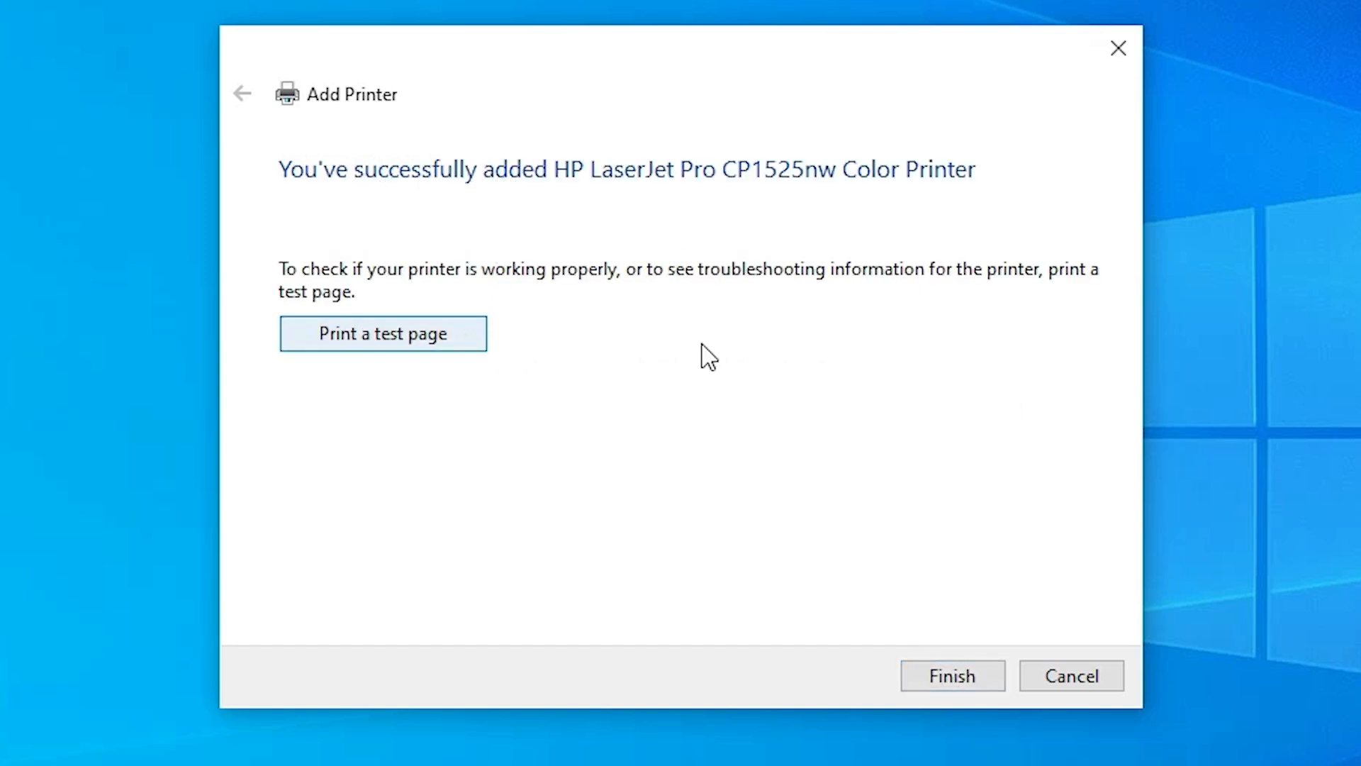
pyautogui.click(948, 677)
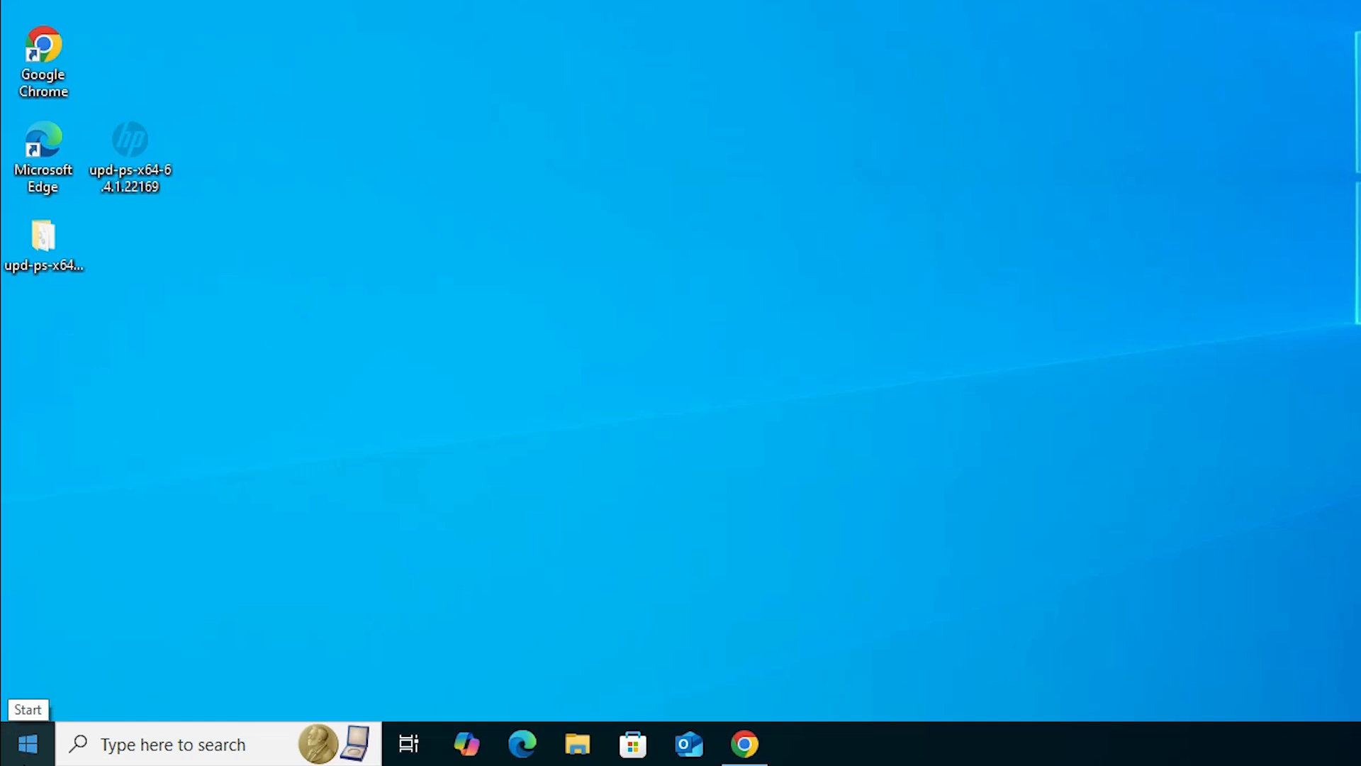
# Search Windows for the Printers & scanners settings and open them.
pyautogui.click(17, 753)
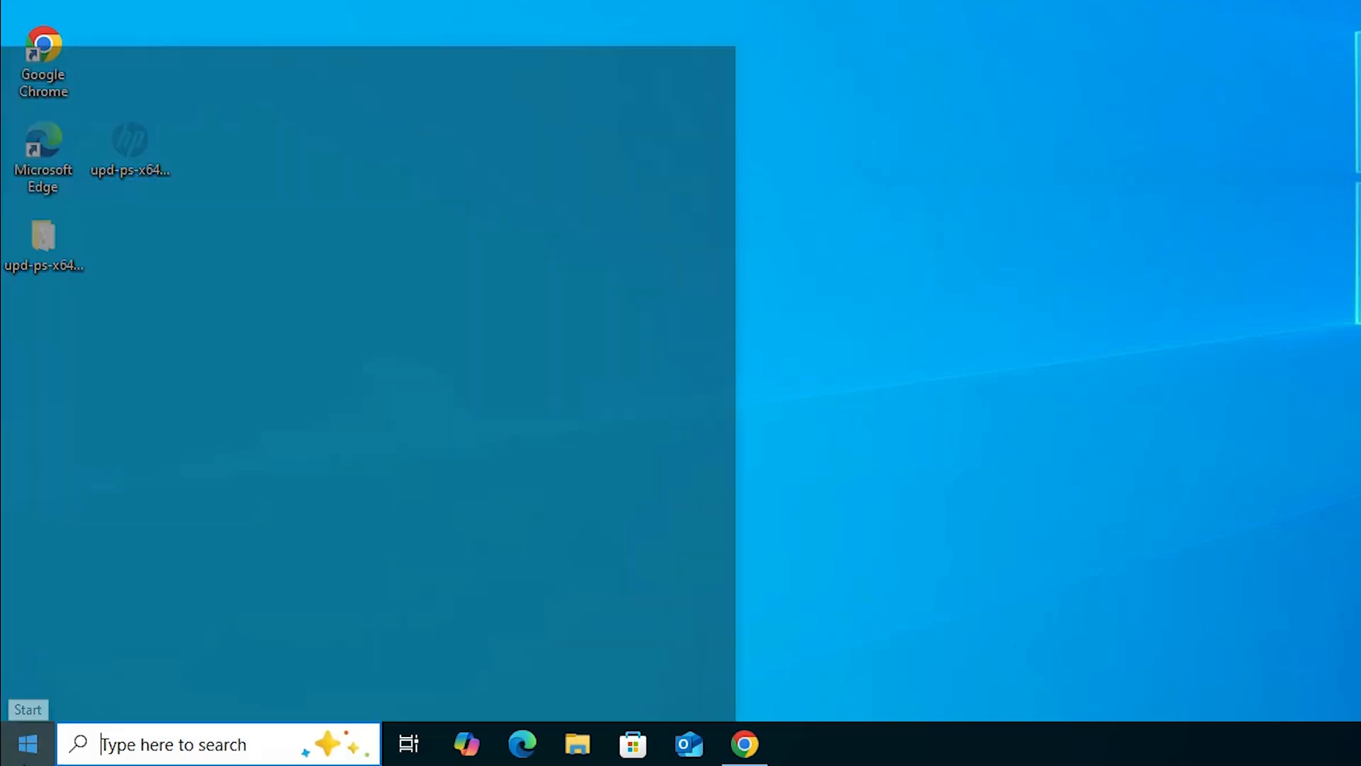
pyautogui.write('pr')
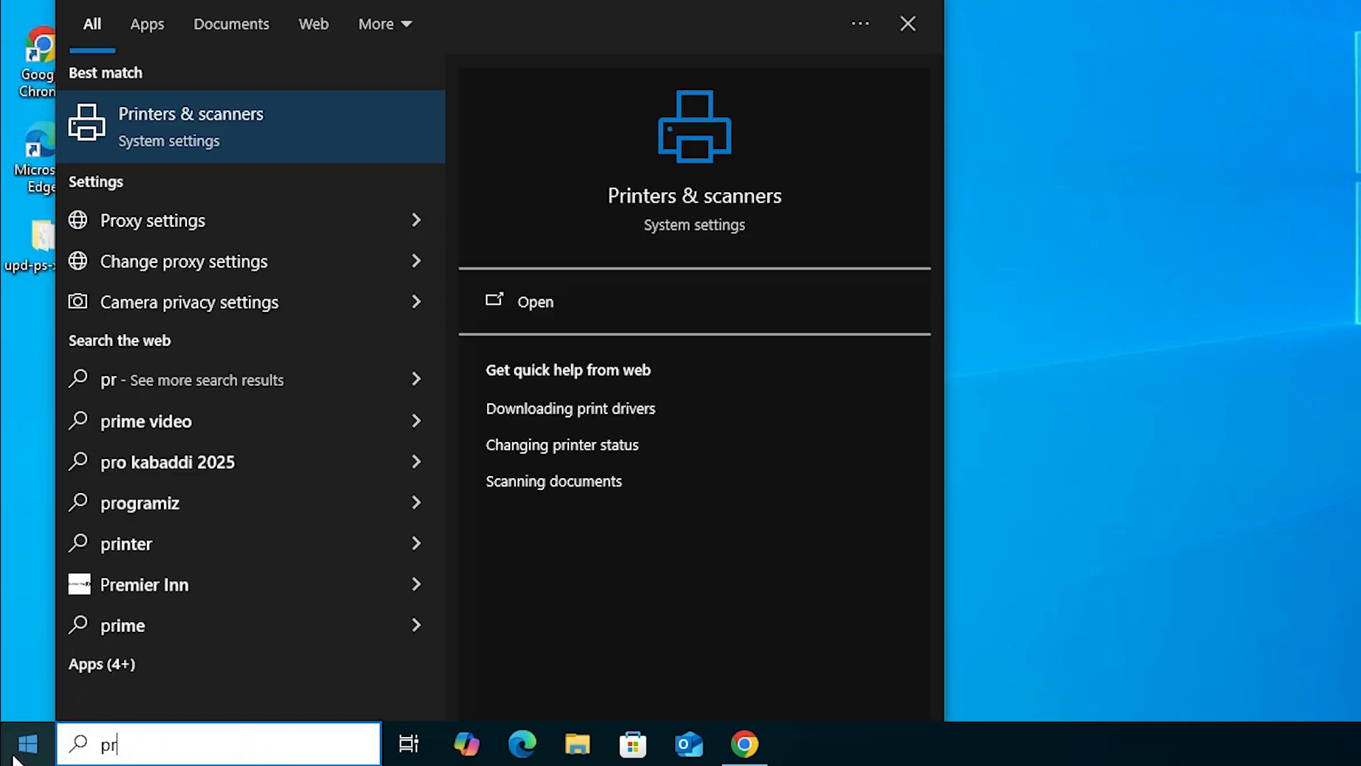
pyautogui.write('i')
pyautogui.click(189, 125)
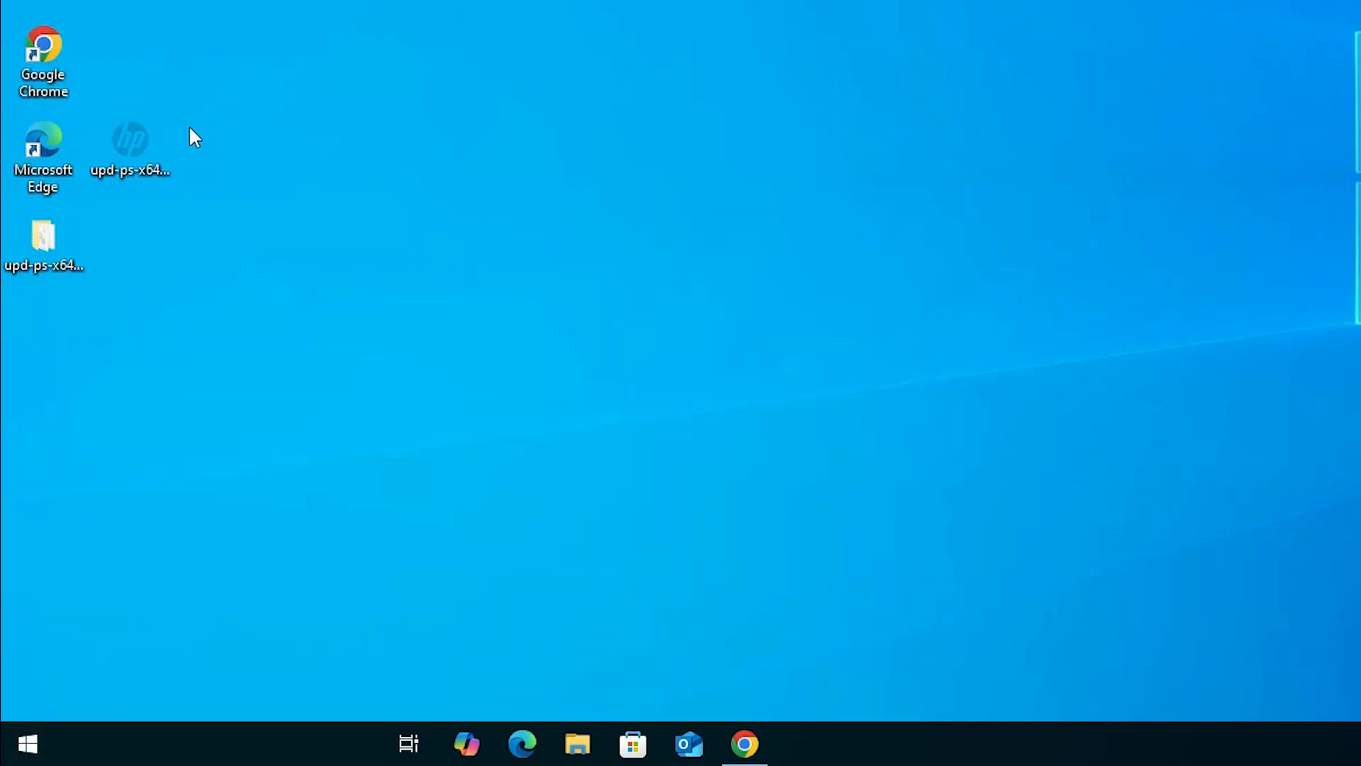